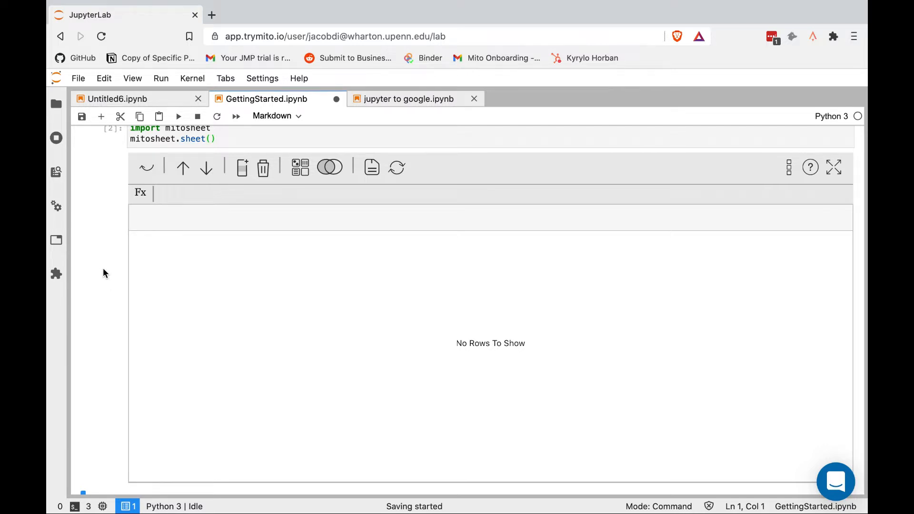
scroll(100, 227, "down", 1)
scroll(100, 227, "up", 1)
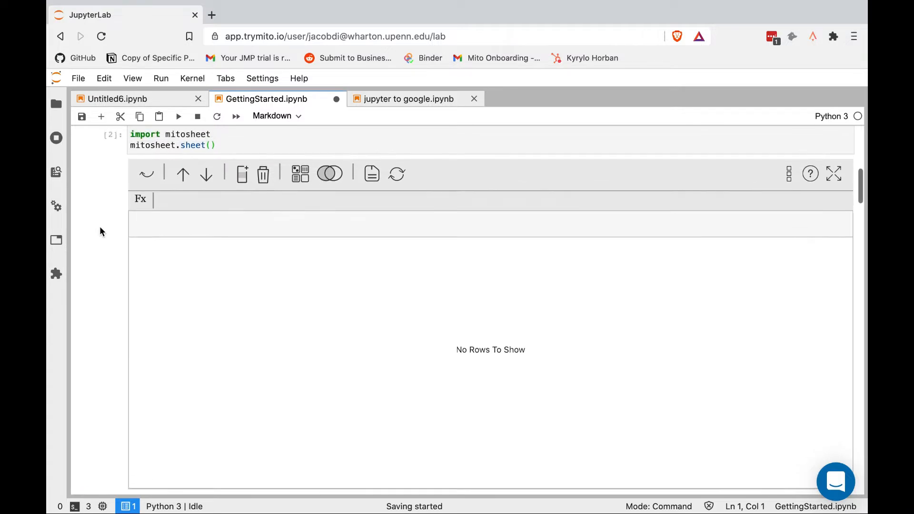
scroll(100, 228, "down", 1)
scroll(100, 227, "up", 1)
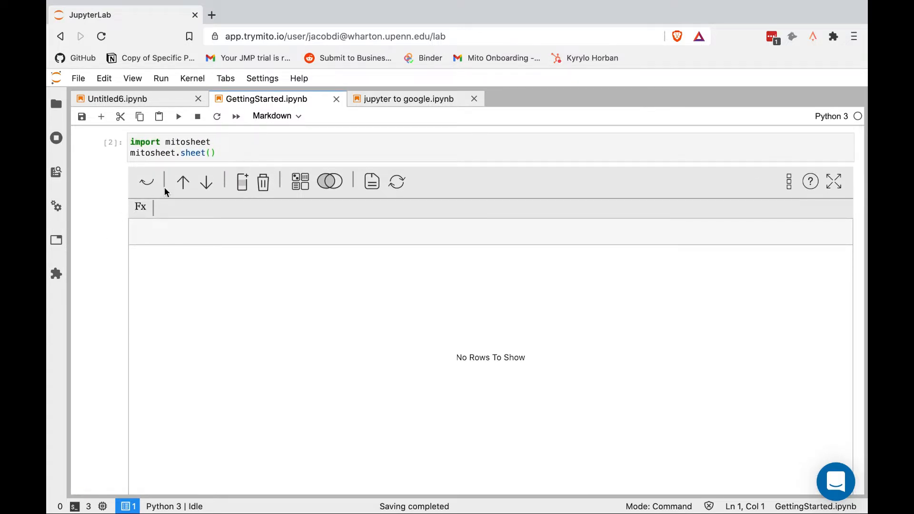
left_click(208, 153)
key("Right")
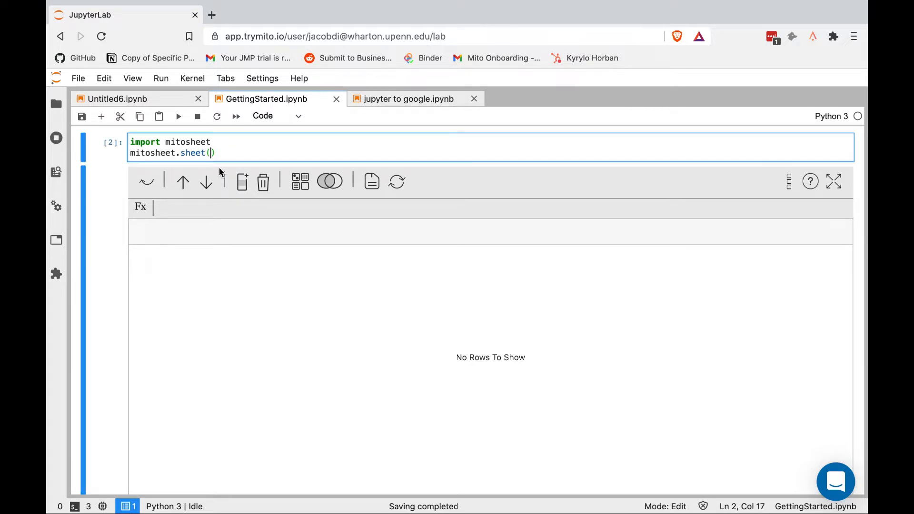
type("df")
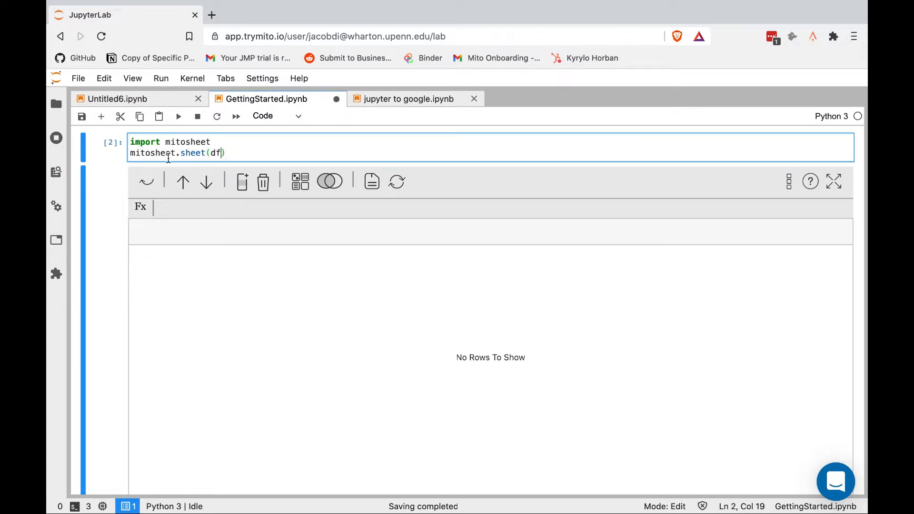
scroll(143, 161, "up", 2)
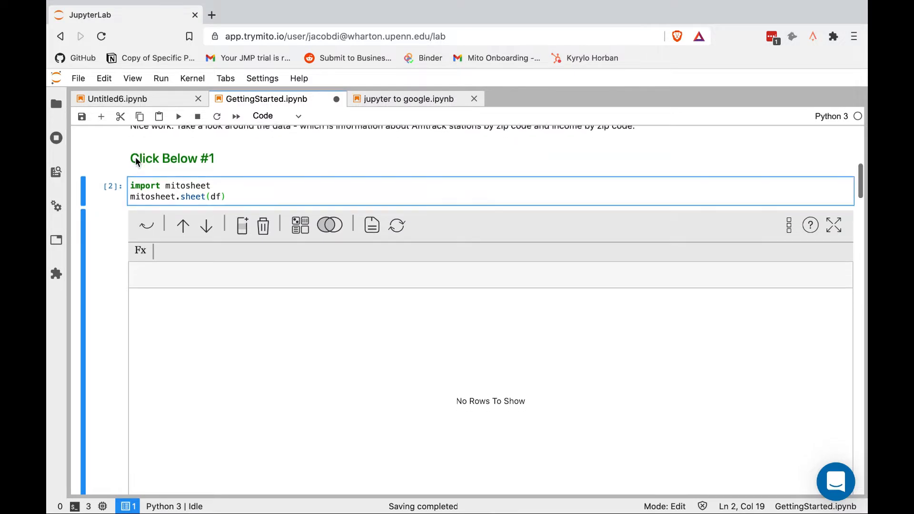
scroll(136, 162, "down", 2)
right_click(135, 157)
left_click(227, 146)
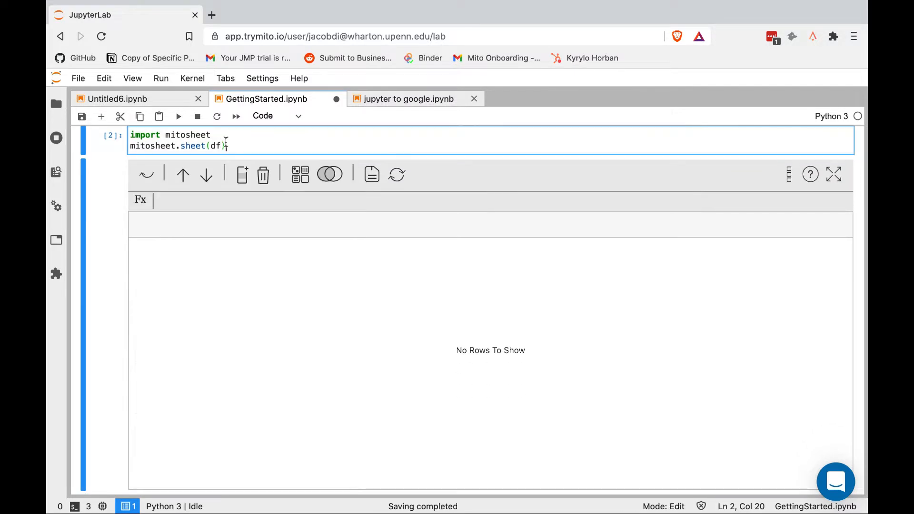
left_click(220, 145)
key("BackSpace")
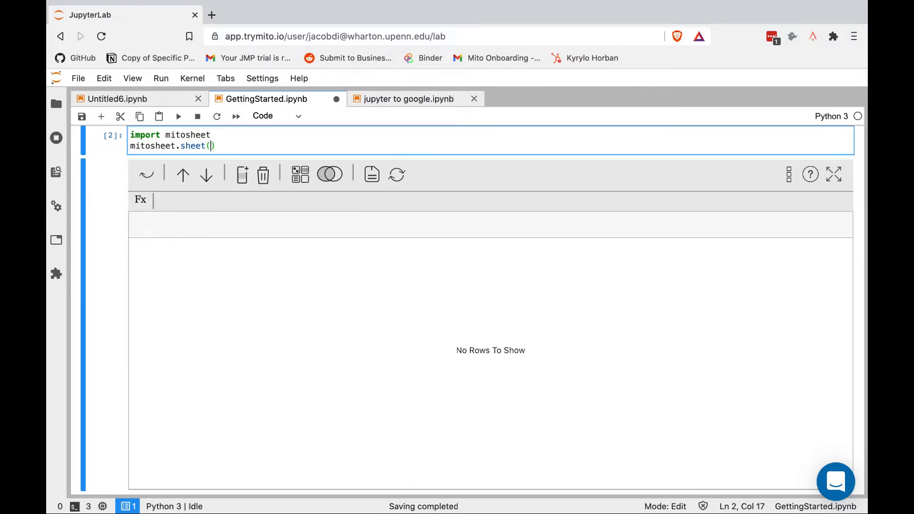
left_click(102, 218)
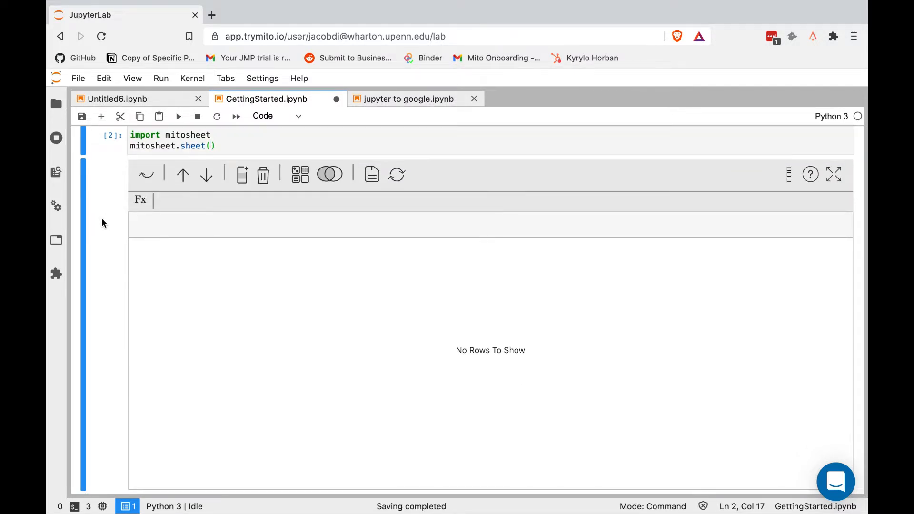
Import AMTRAK-Stations-2010.csv and Zipcode-Data-2010.csv into Mito as two sheets
left_click(183, 175)
left_click(405, 299)
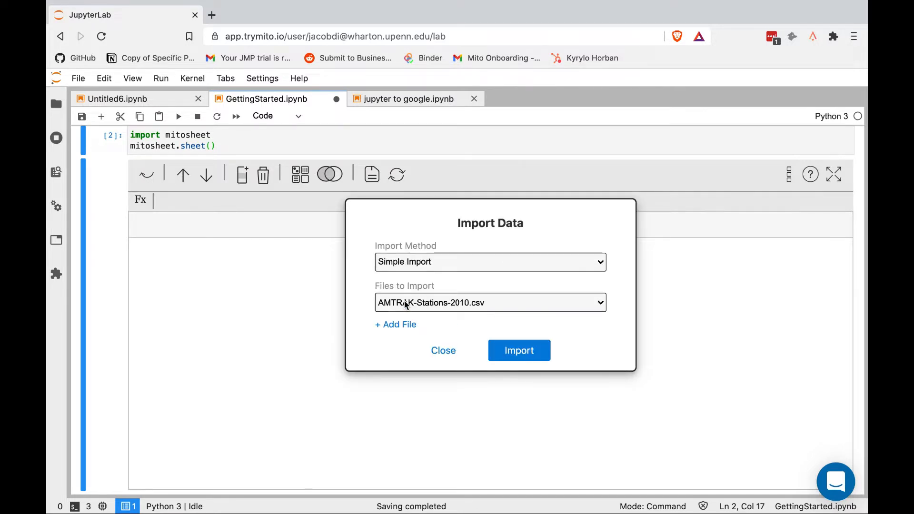
left_click(398, 326)
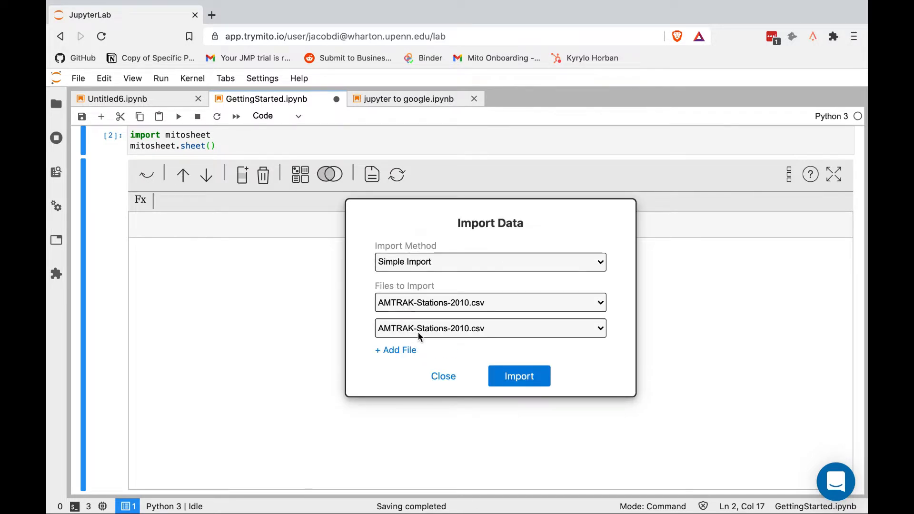
left_click(419, 335)
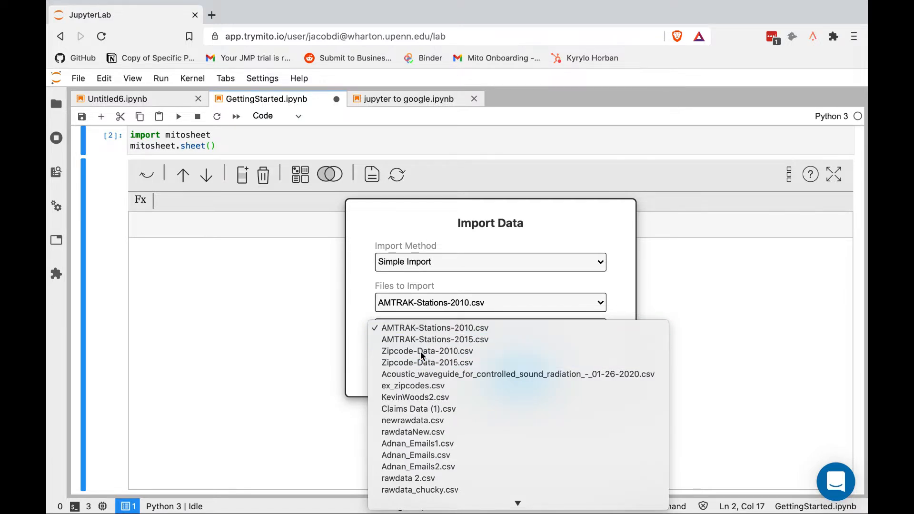
left_click(422, 356)
left_click(517, 377)
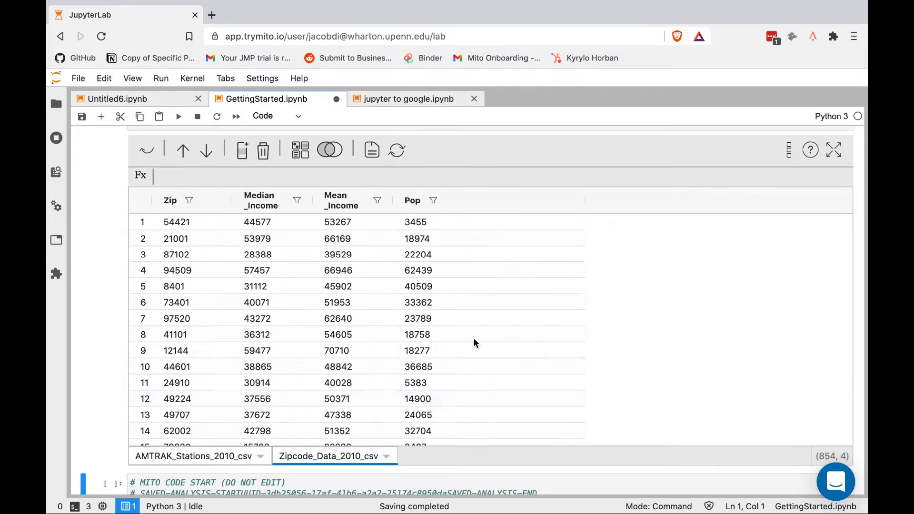
Show the AMTRAK_Stations_2010_csv sheet and select its two generated read_csv code lines
left_click(196, 458)
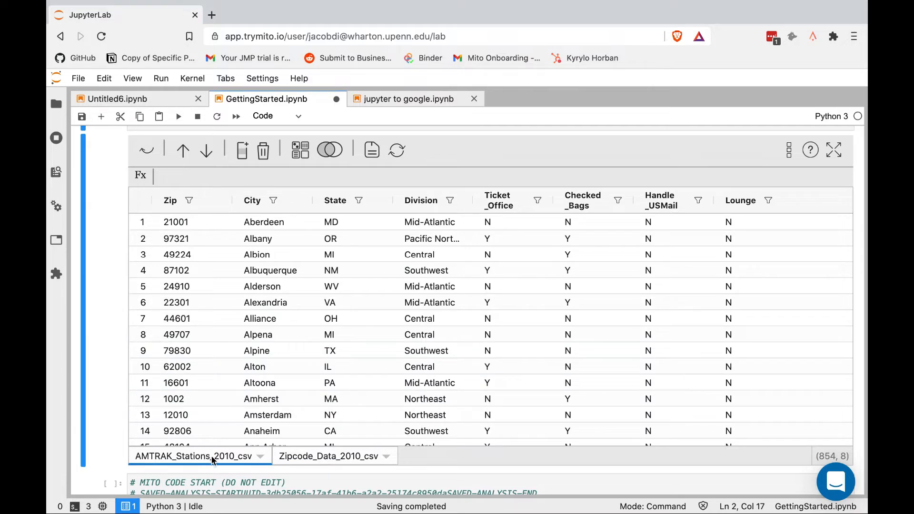
scroll(105, 347, "down", 3)
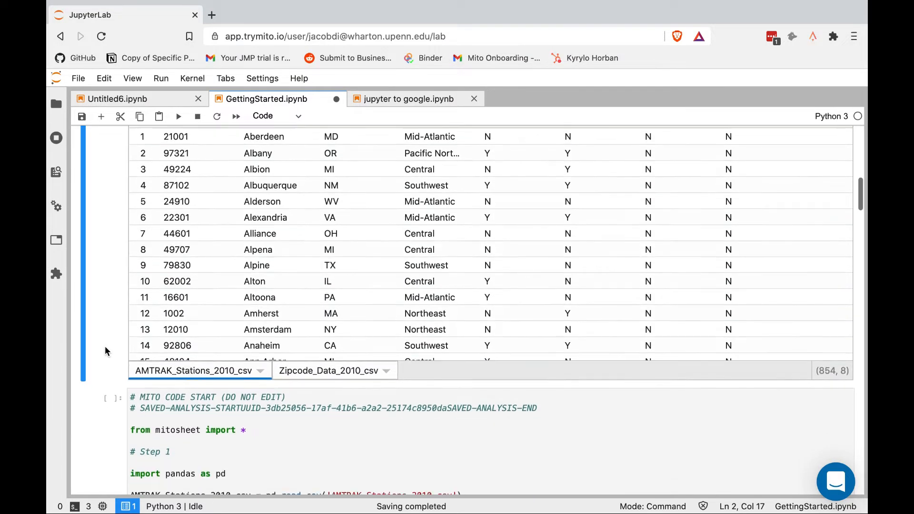
scroll(106, 347, "down", 3)
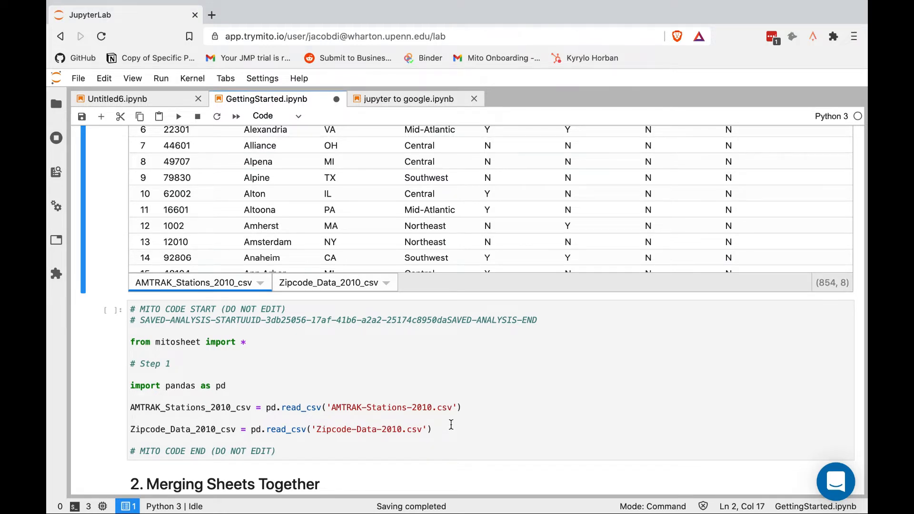
left_click_drag(453, 433, 96, 405)
scroll(108, 247, "up", 3)
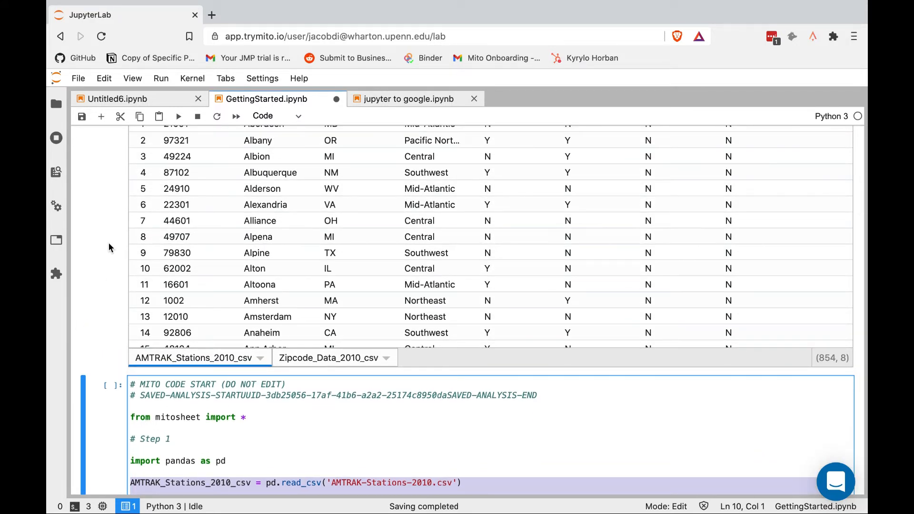
scroll(109, 246, "up", 3)
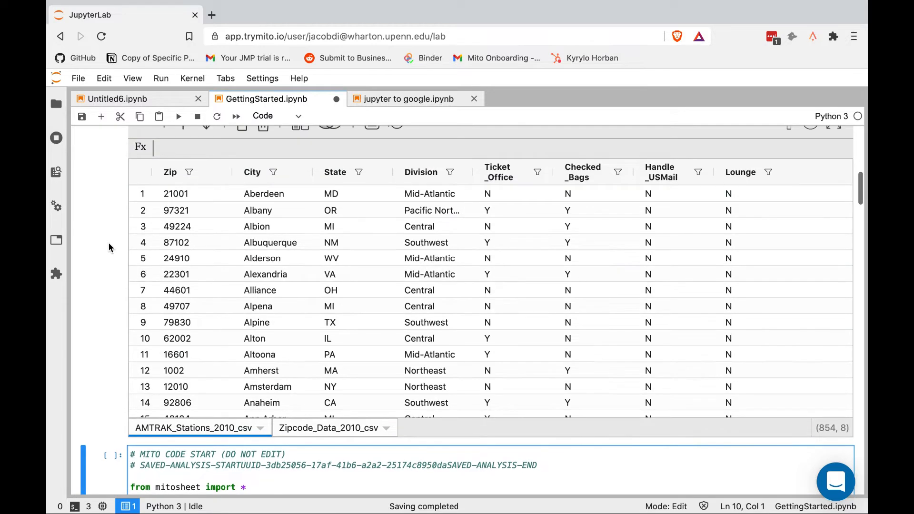
Glance at the Zipcode_Data_2010_csv sheet, then return to AMTRAK_Stations_2010_csv
left_click(324, 428)
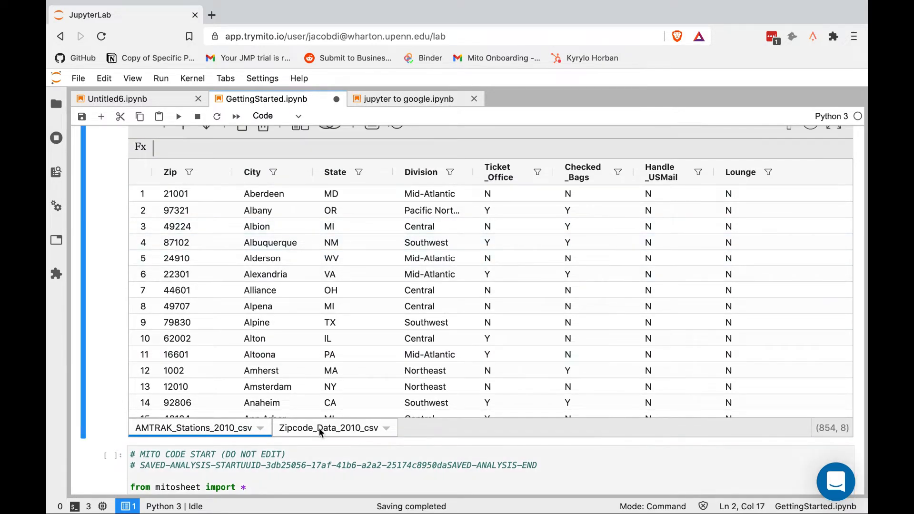
left_click(194, 428)
scroll(102, 341, "up", 1)
scroll(101, 341, "down", 1)
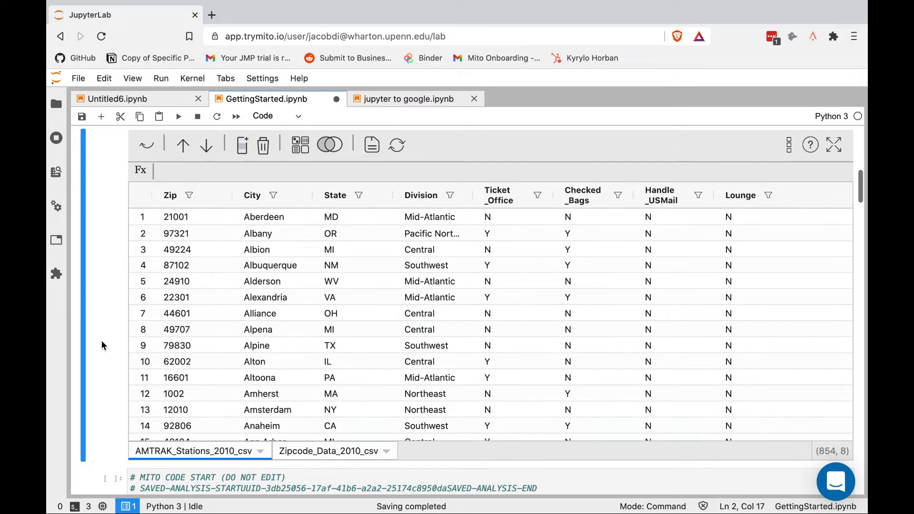
scroll(102, 341, "up", 1)
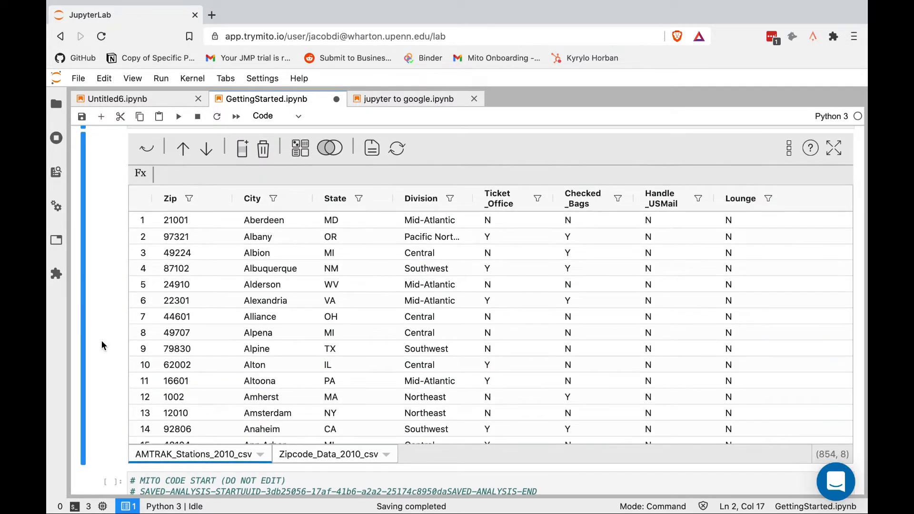
Merge the stations and zipcode sheets on Zip into df3, then close the merge panel
left_click(332, 149)
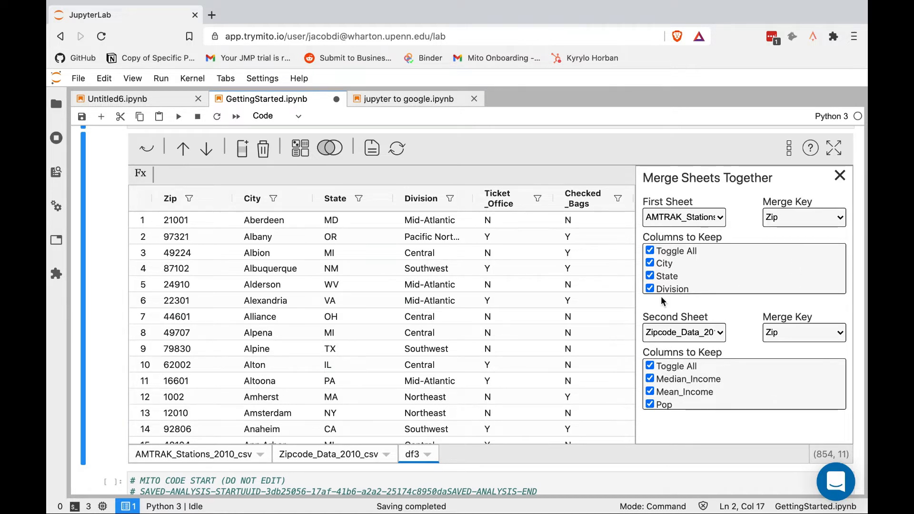
left_click(841, 180)
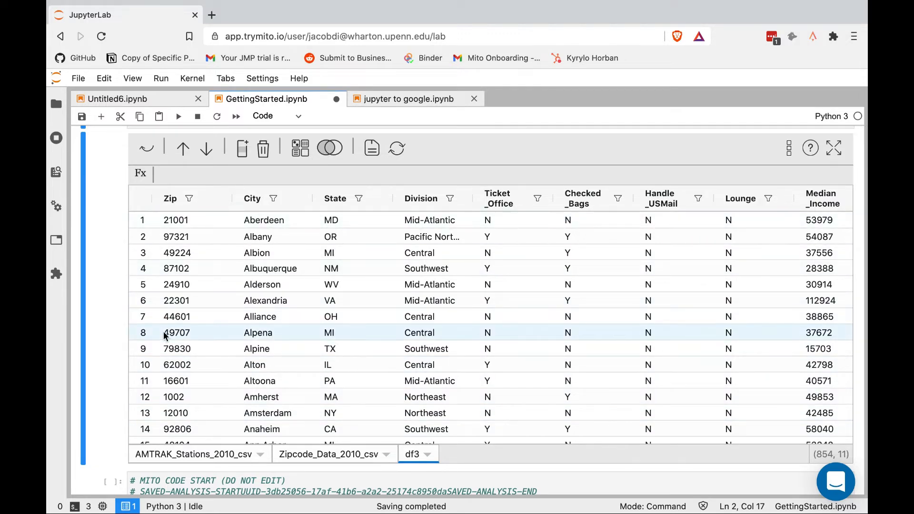
Scroll around the notebook to view df3 and its Step 2 merge code
scroll(103, 304, "down", 6)
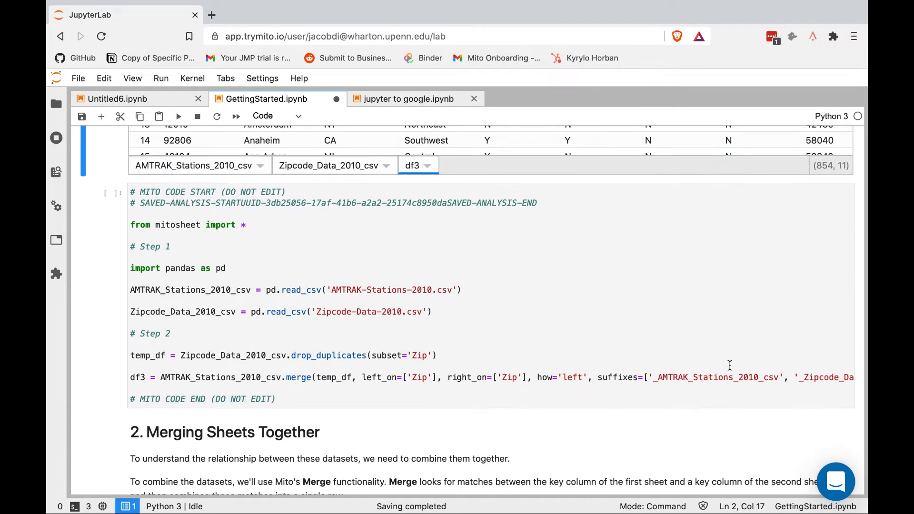
scroll(730, 365, "right", 3)
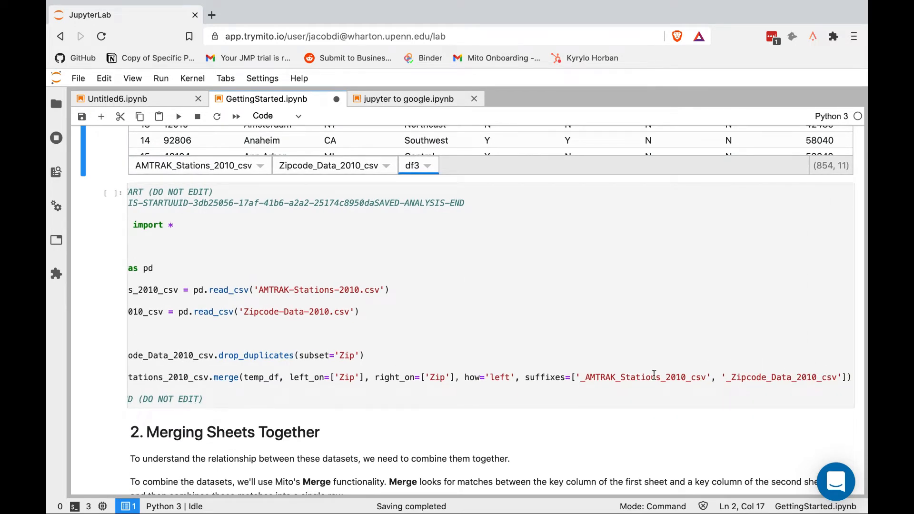
scroll(654, 374, "left", 3)
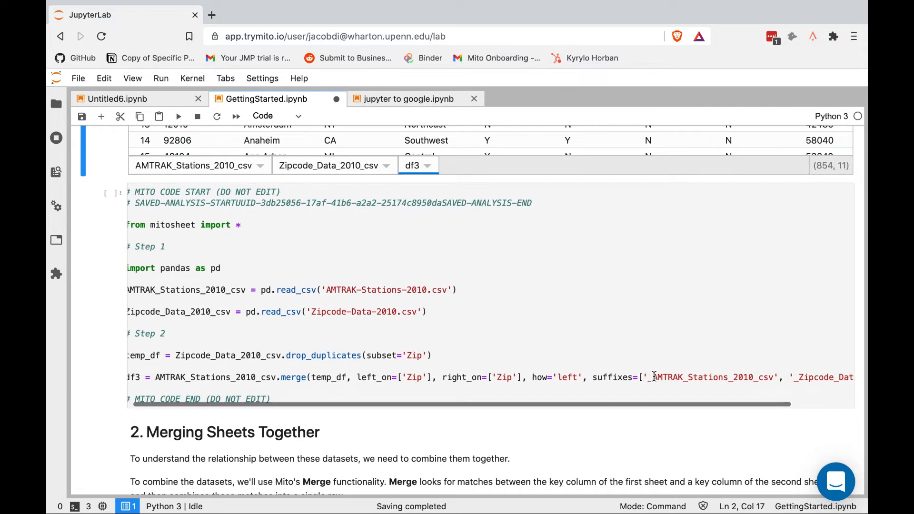
scroll(638, 362, "left", 1)
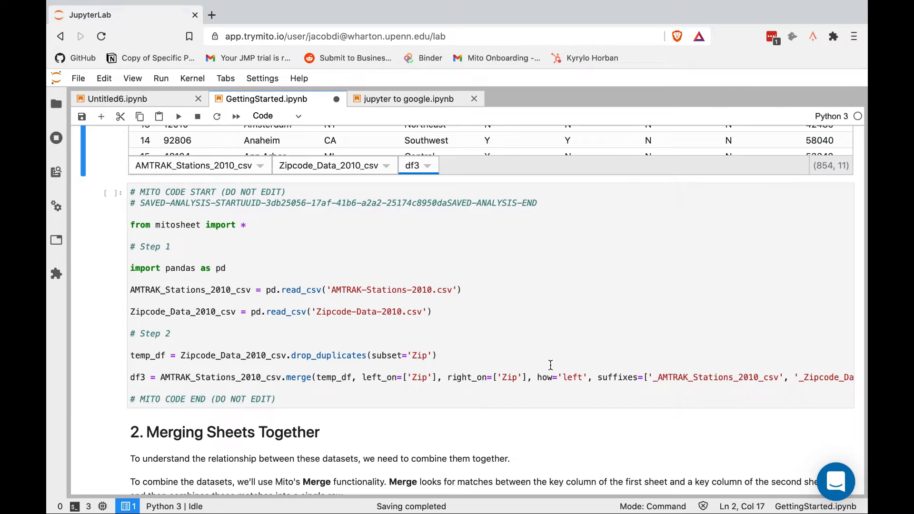
scroll(550, 366, "up", 5)
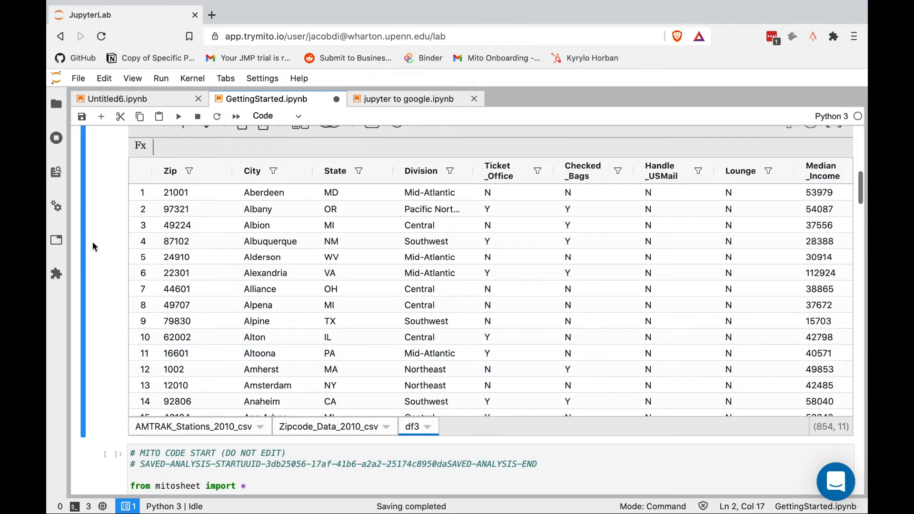
scroll(88, 241, "up", 1)
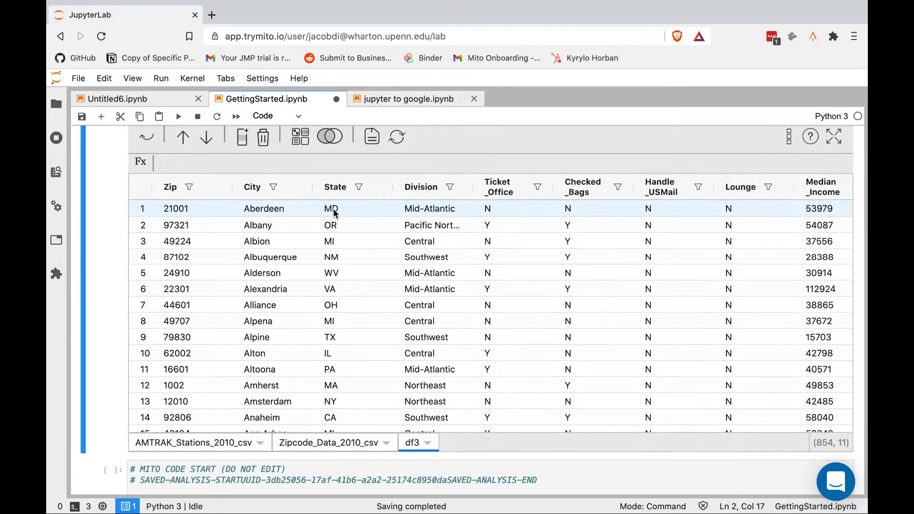
scroll(110, 190, "up", 1)
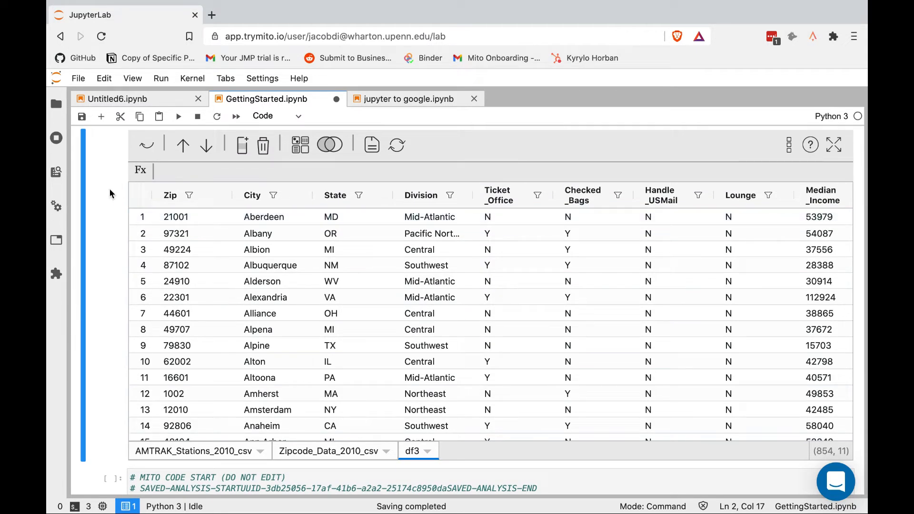
Pivot df3 into df4 with State as rows and a count of Zip as values
left_click(300, 150)
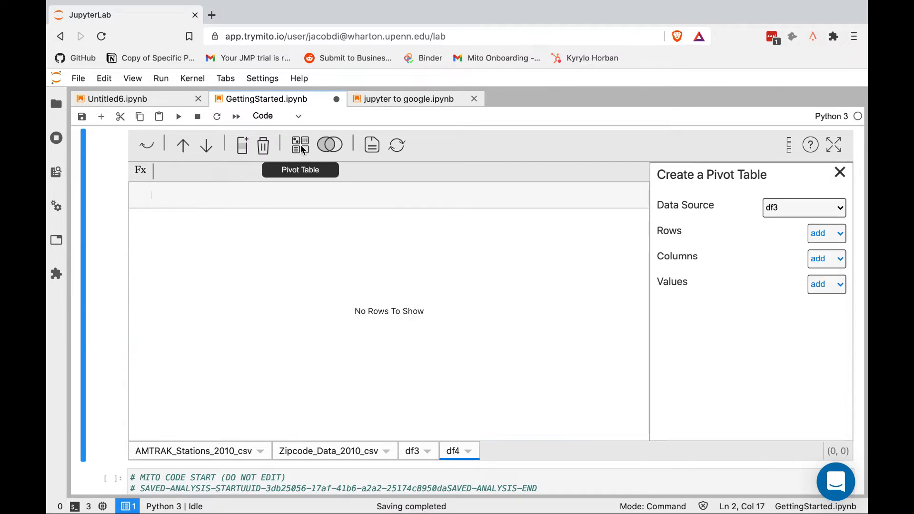
left_click(821, 238)
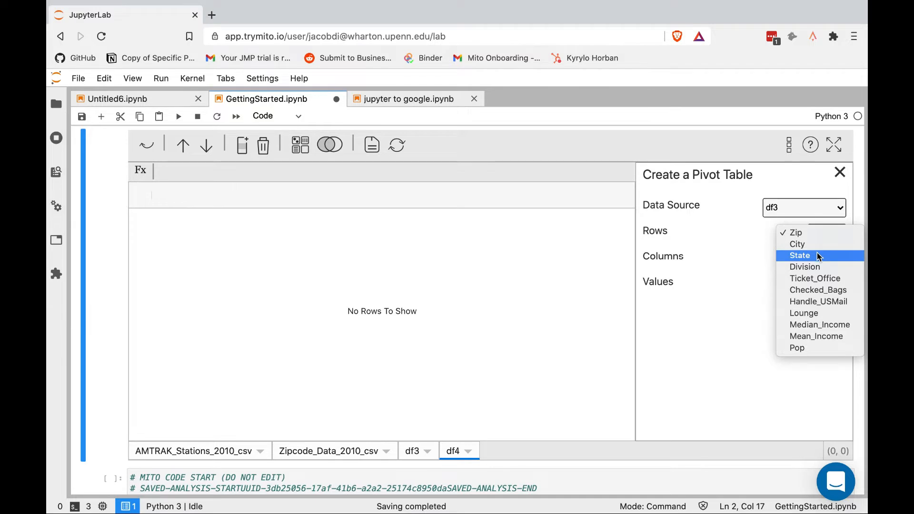
left_click(818, 256)
left_click(825, 308)
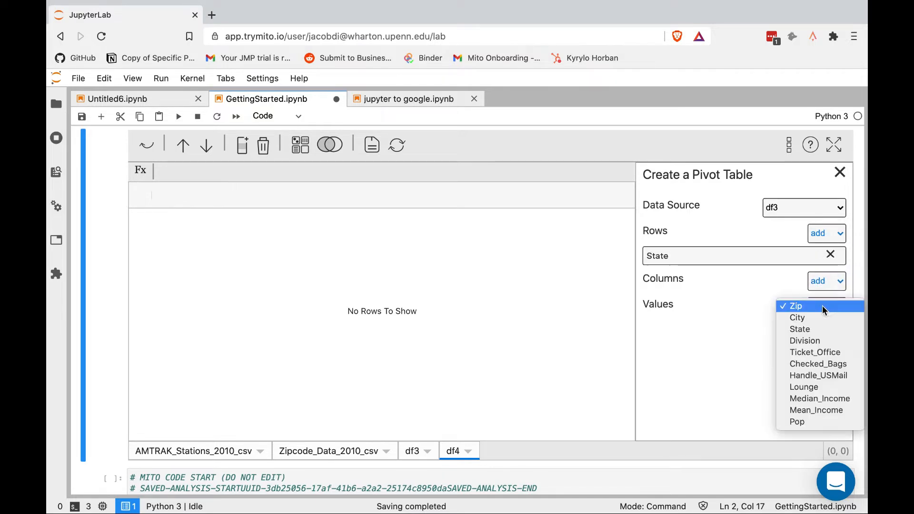
left_click(816, 307)
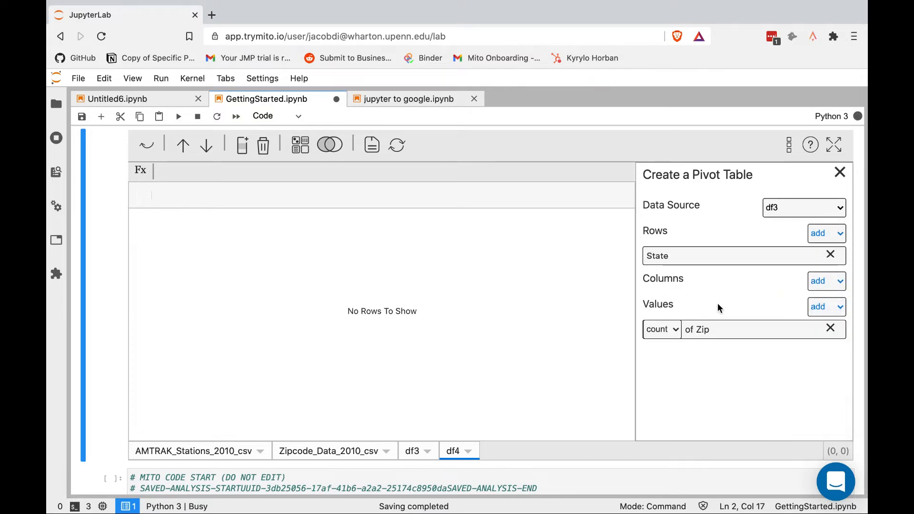
left_click(669, 334)
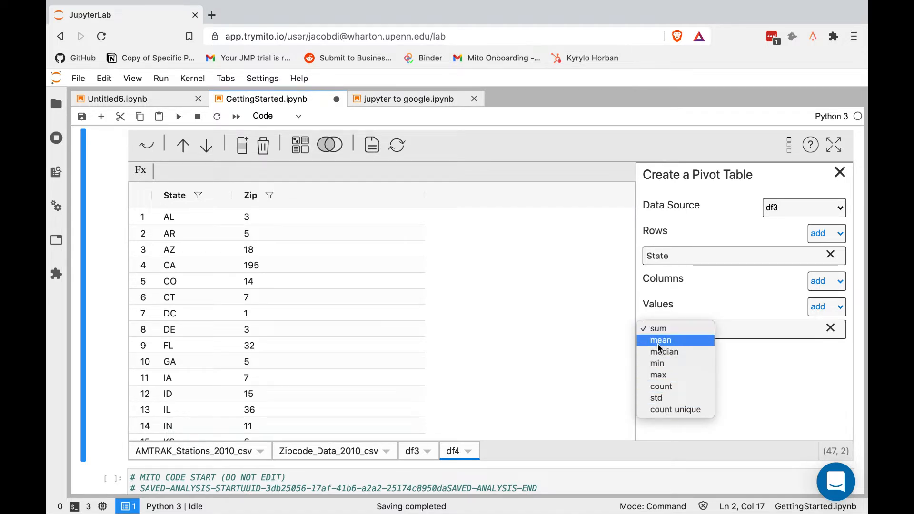
left_click(662, 386)
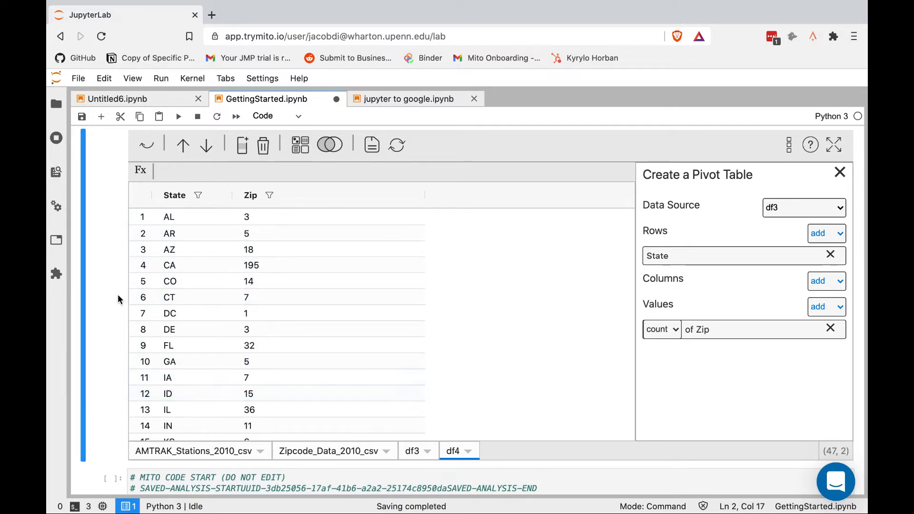
scroll(110, 301, "down", 6)
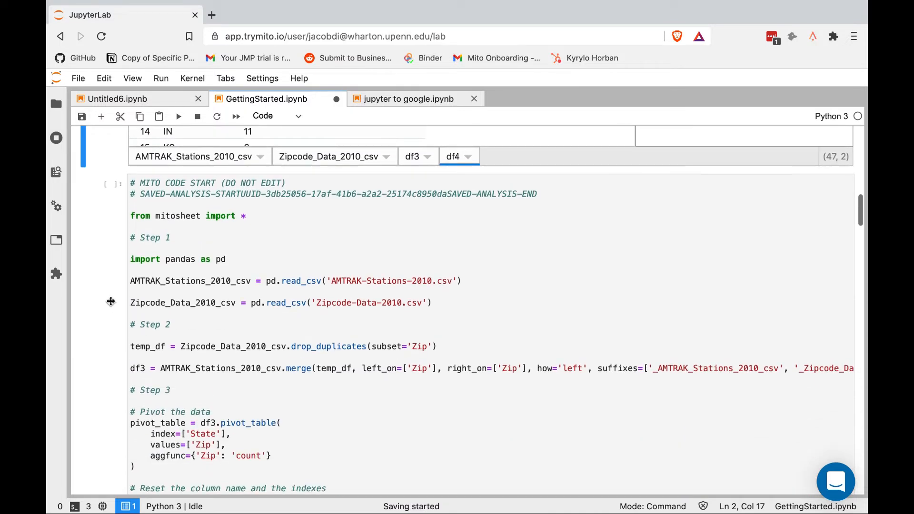
scroll(110, 301, "down", 2)
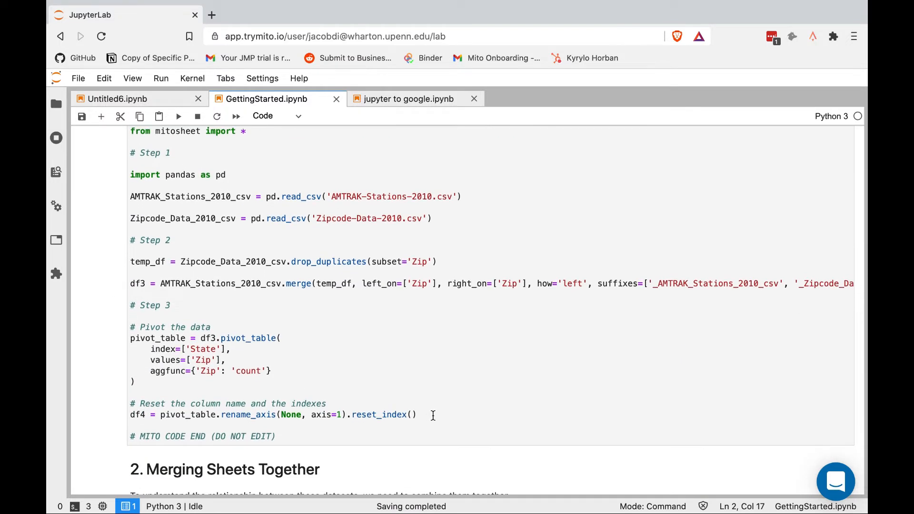
left_click_drag(433, 415, 128, 335)
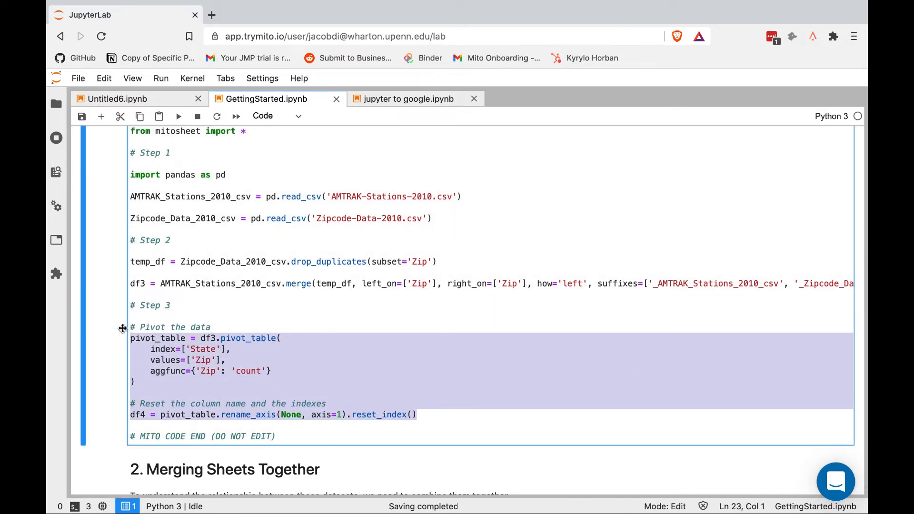
scroll(110, 281, "up", 7)
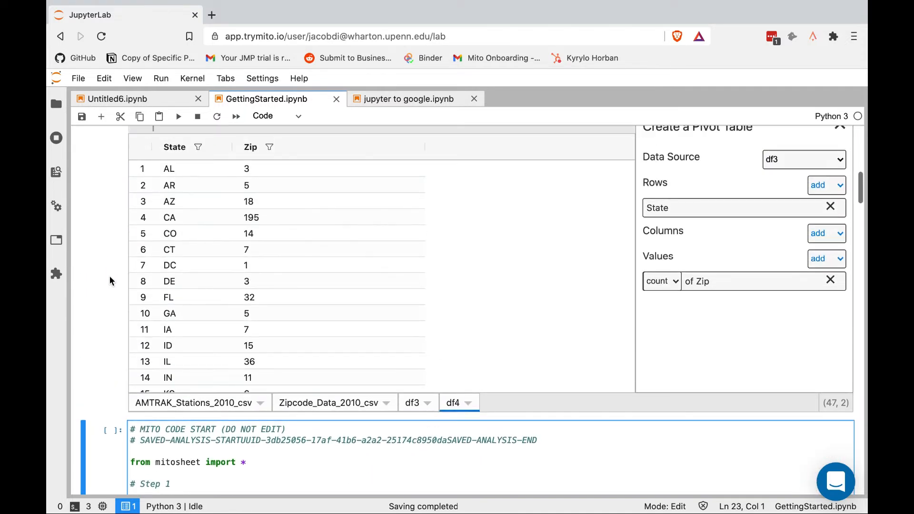
scroll(110, 281, "up", 1)
scroll(605, 224, "up", 1)
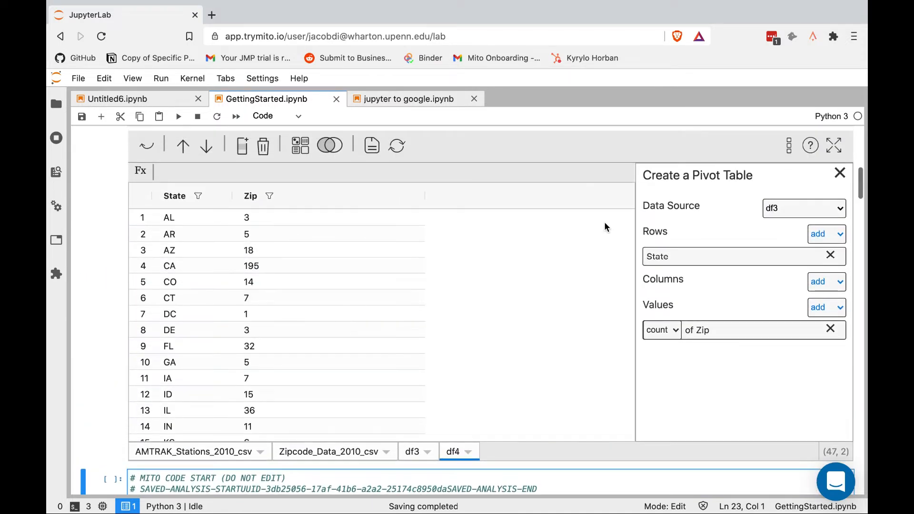
Sort df4's Zip column descending so CA 195 sits at the top
left_click(840, 172)
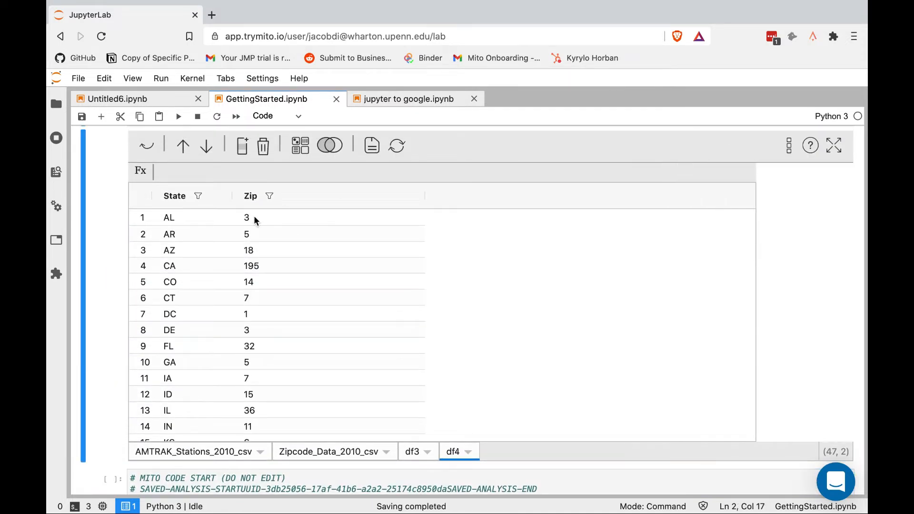
left_click(269, 195)
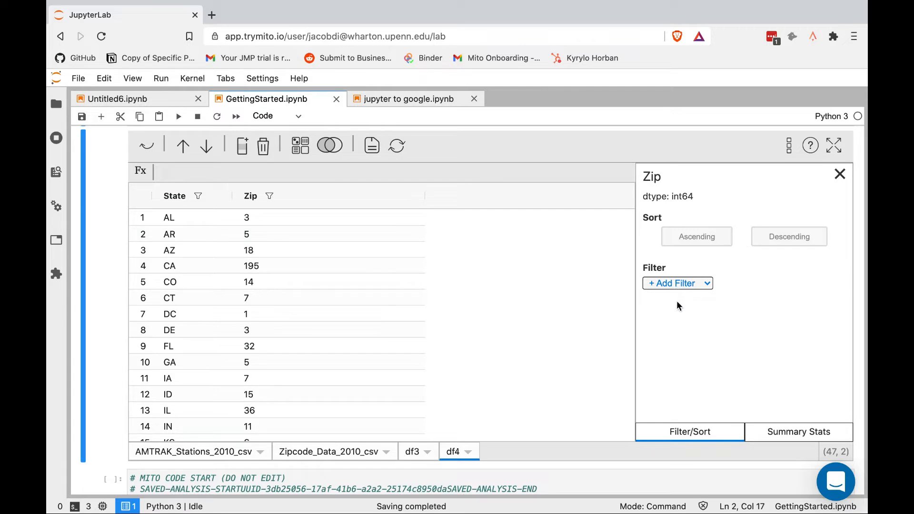
left_click(704, 235)
left_click(803, 238)
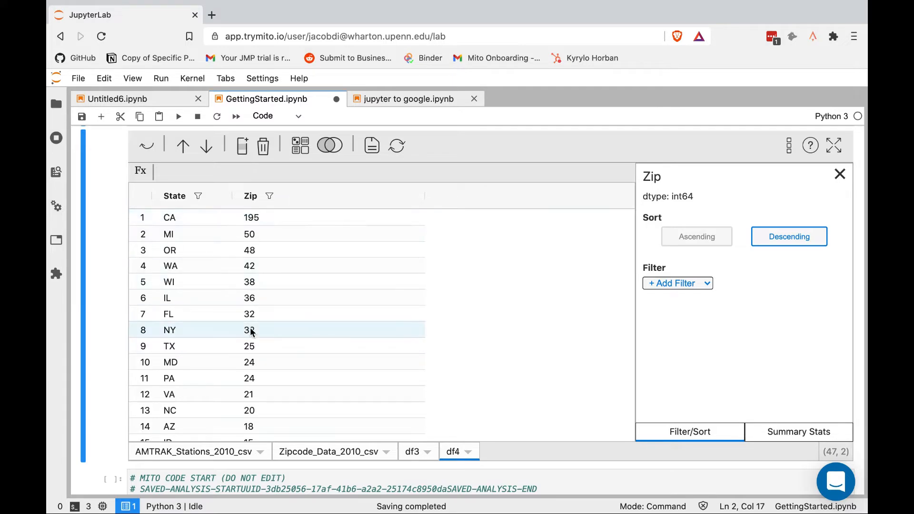
Highlight the generated sort code below the sheet, then return to the grid
scroll(117, 292, "down", 6)
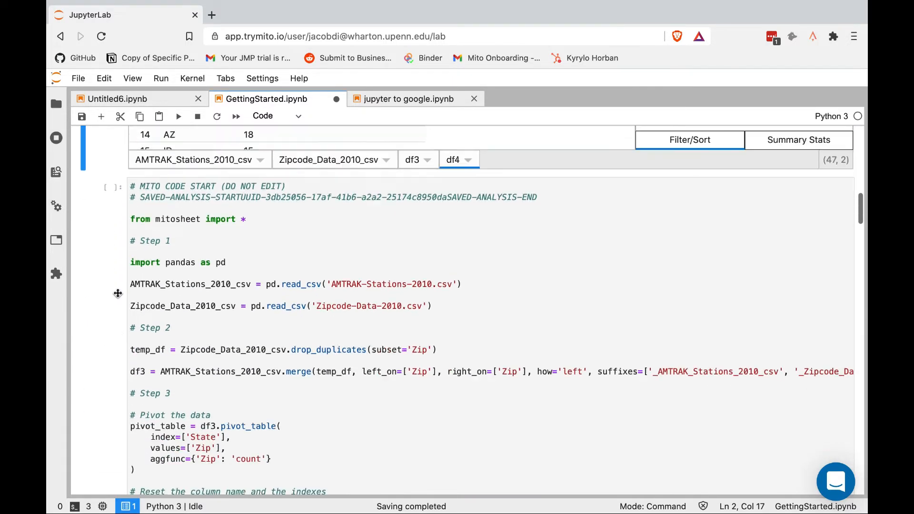
scroll(117, 292, "down", 4)
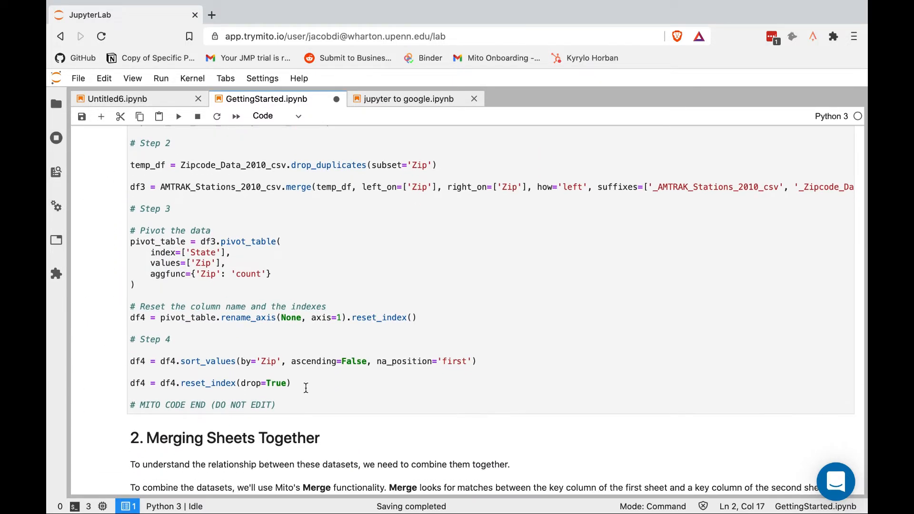
left_click_drag(306, 388, 112, 361)
scroll(112, 333, "up", 3)
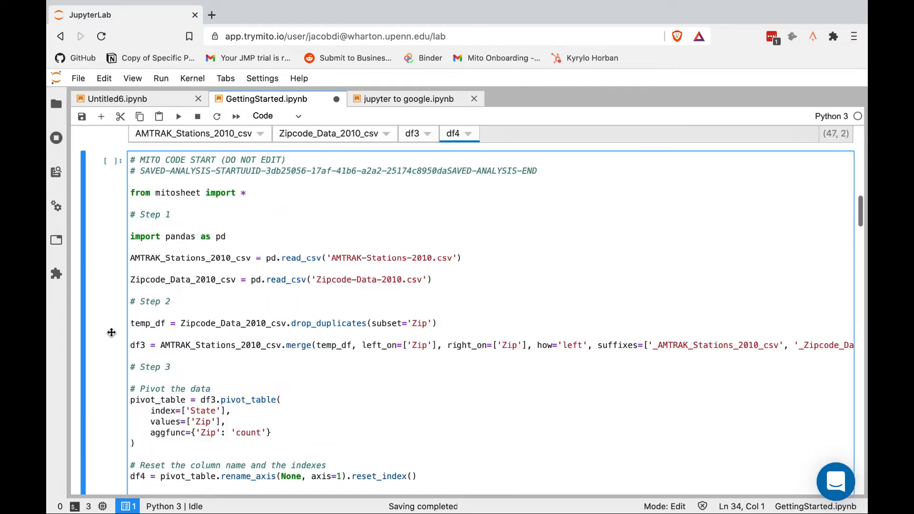
scroll(111, 333, "up", 6)
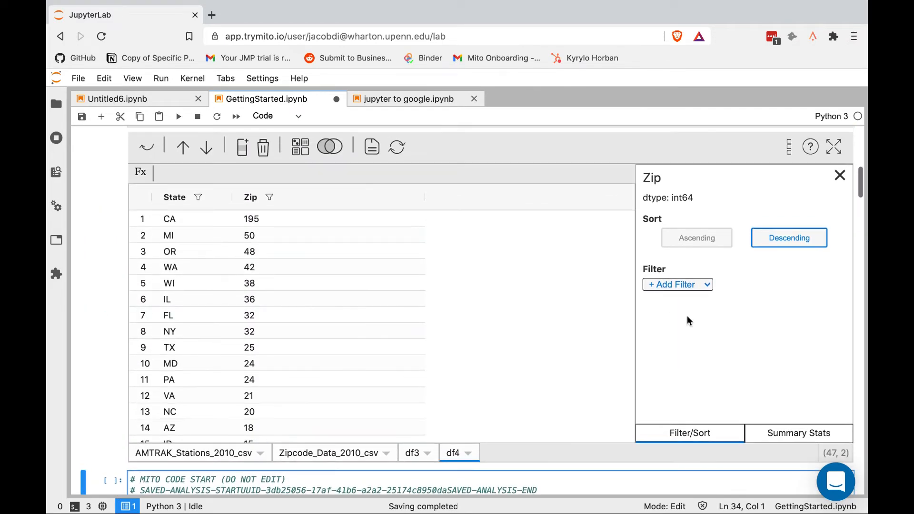
left_click(670, 285)
left_click(669, 285)
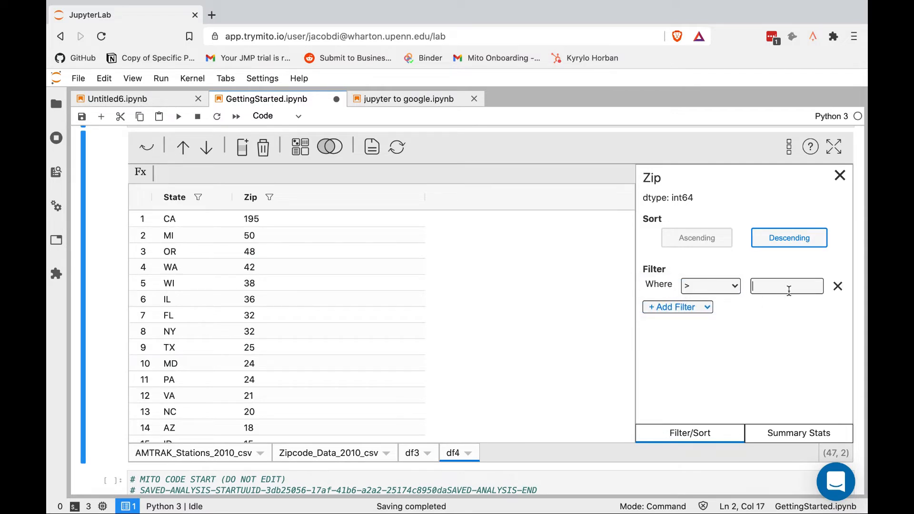
type("60")
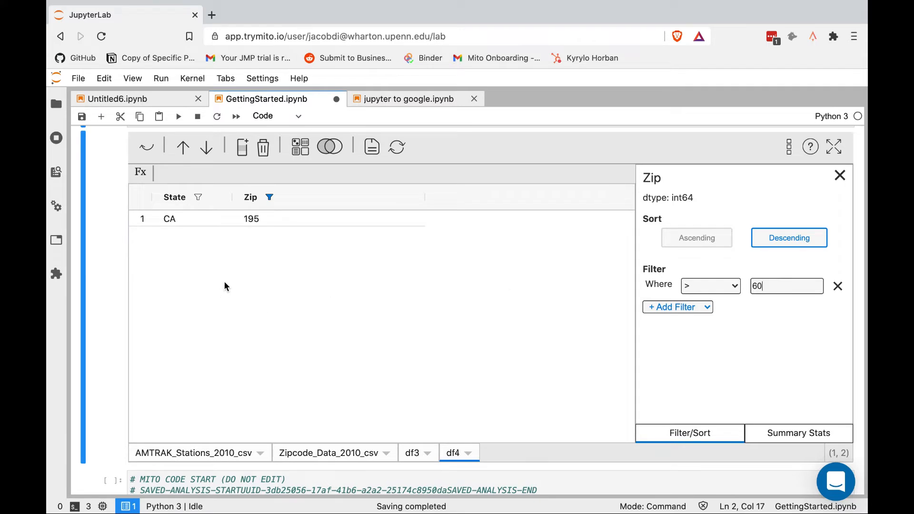
key("BackSpace")
key("BackSpace")
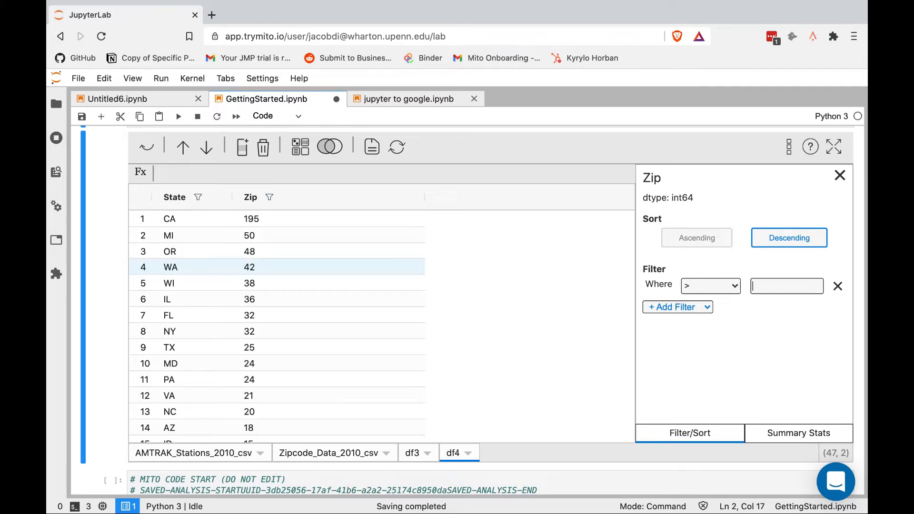
type("40")
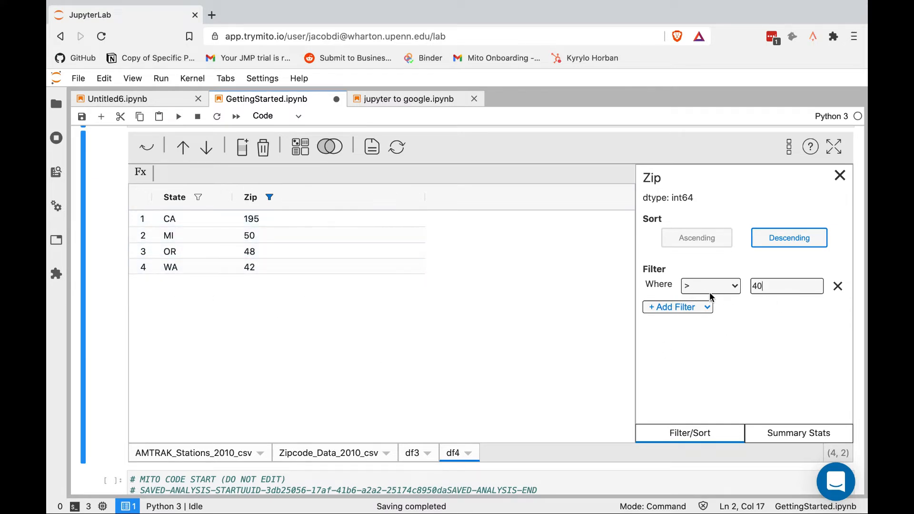
scroll(98, 303, "down", 15)
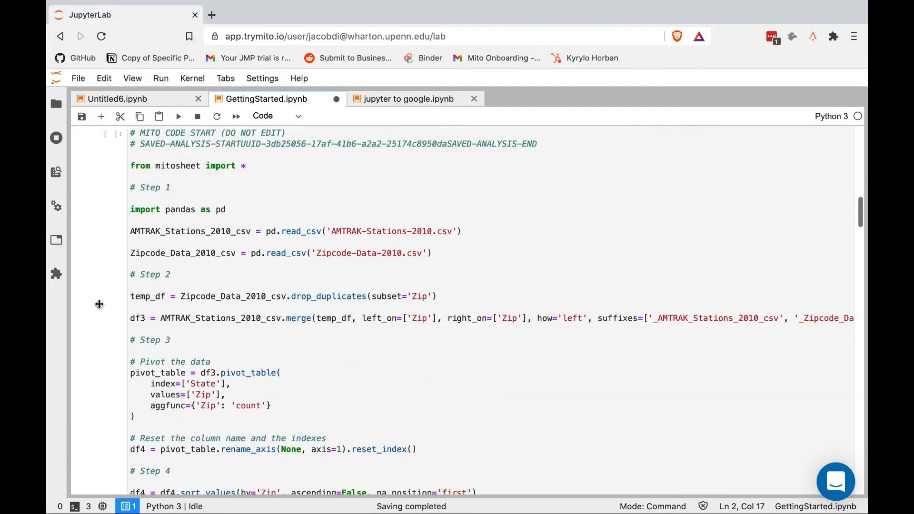
scroll(98, 303, "down", 2)
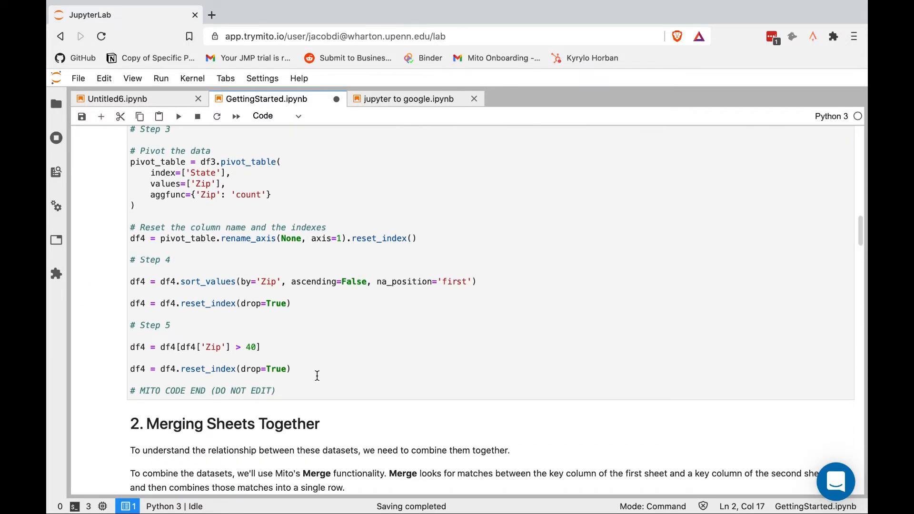
left_click_drag(317, 378, 112, 351)
scroll(110, 314, "up", 15)
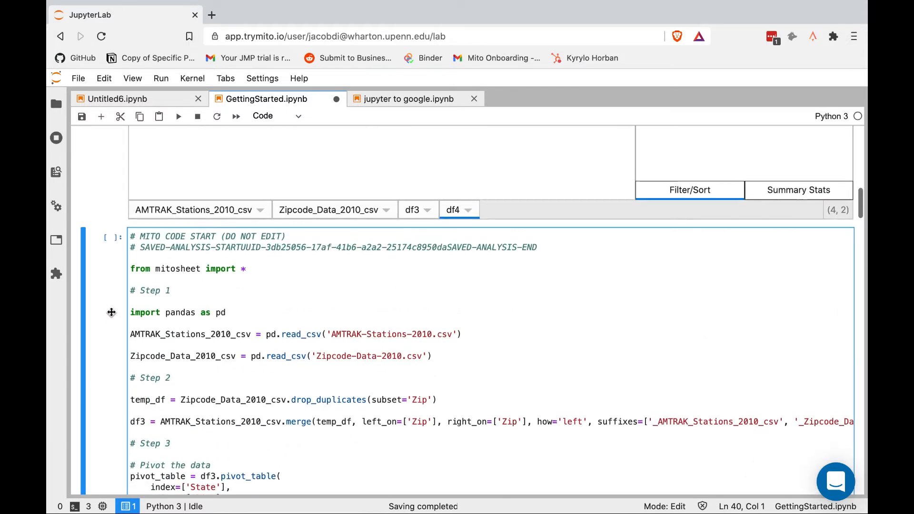
scroll(111, 316, "up", 1)
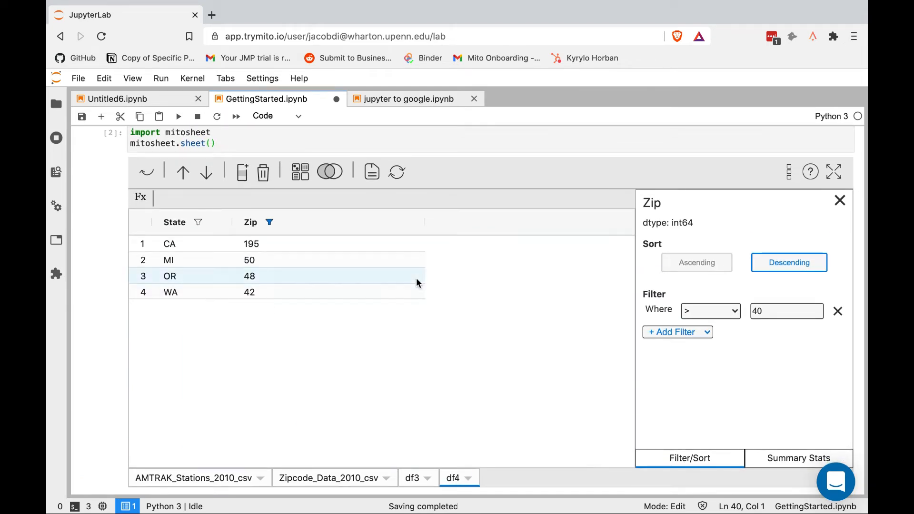
left_click(837, 312)
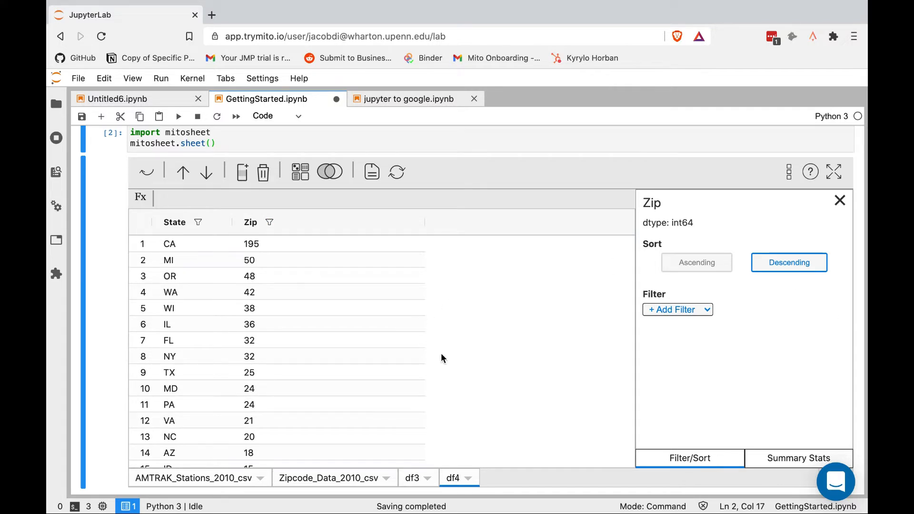
Look through the Zip column's summary statistics, then close that panel
left_click(772, 461)
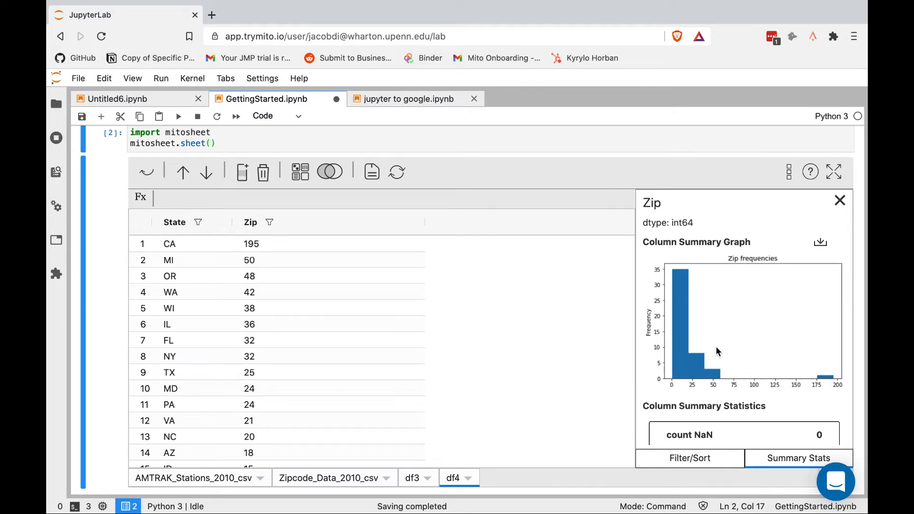
scroll(716, 347, "down", 5)
scroll(716, 346, "down", 1)
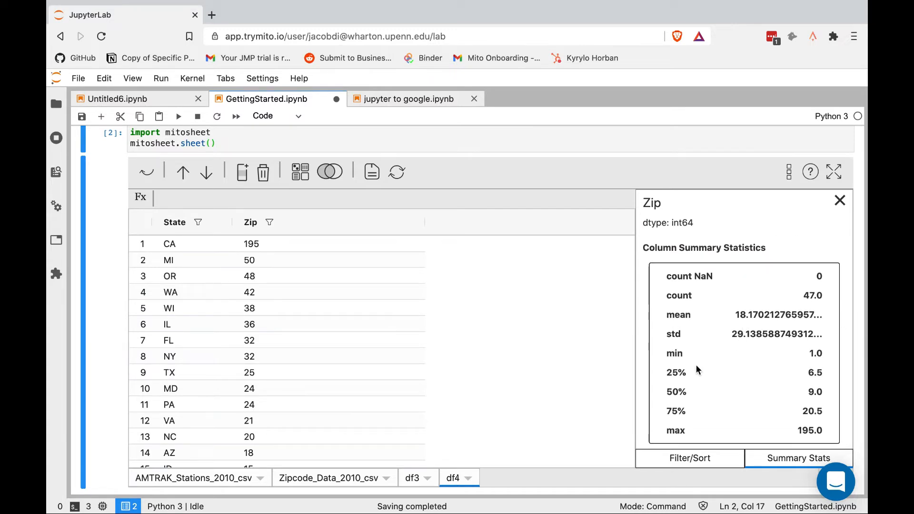
scroll(696, 369, "up", 3)
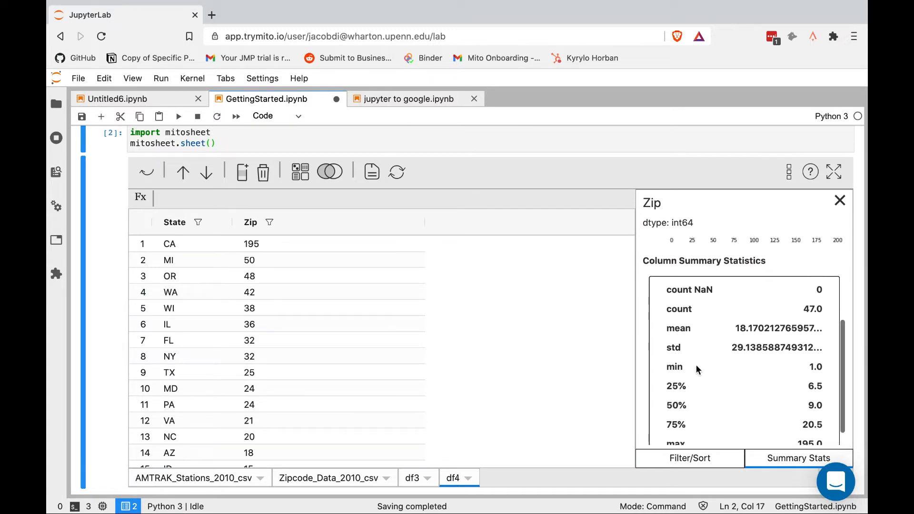
left_click(840, 200)
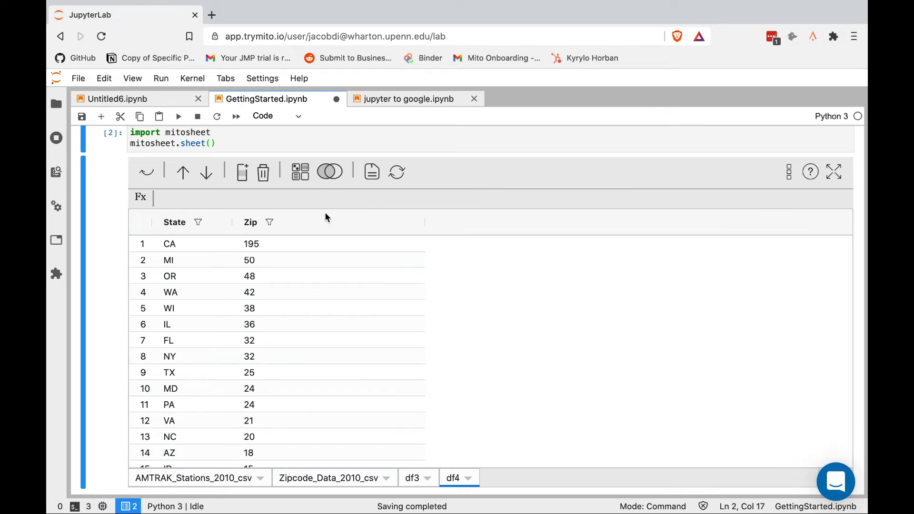
Add column C after Zip and begin a formula in its first cell
left_click(250, 176)
left_click(329, 244)
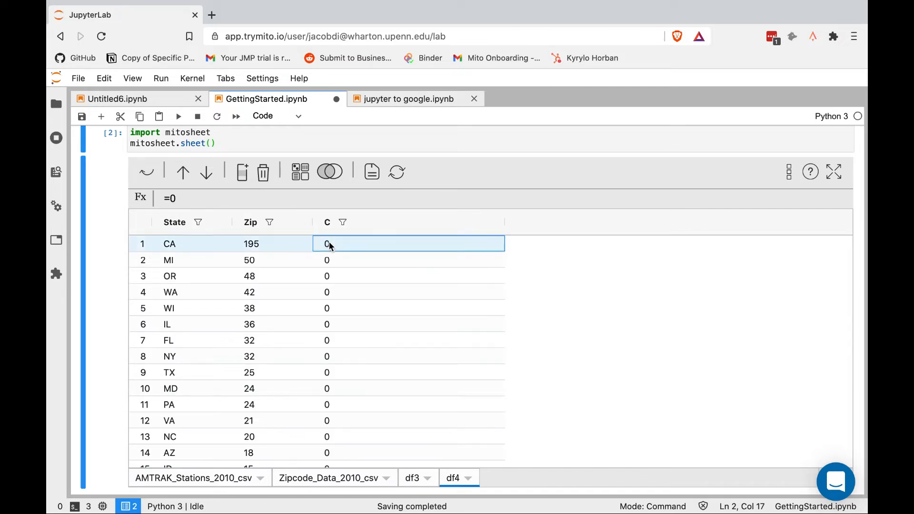
type("=")
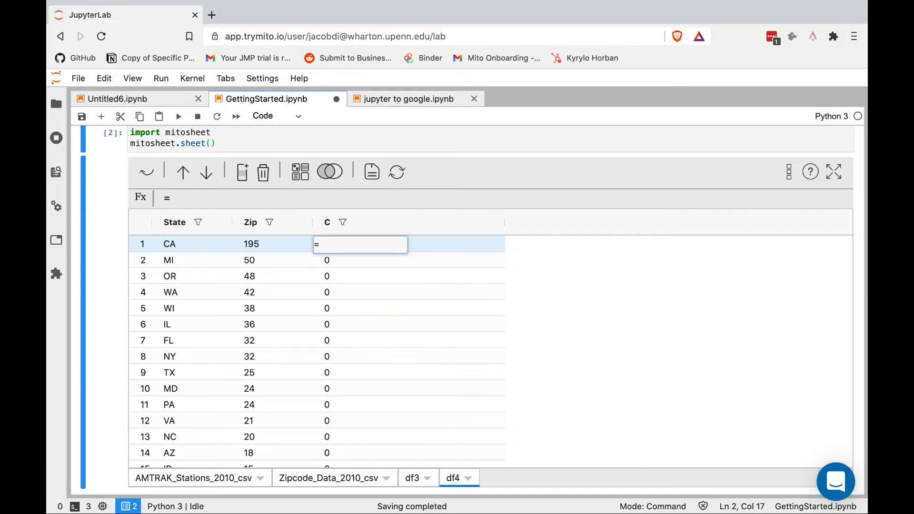
type("con")
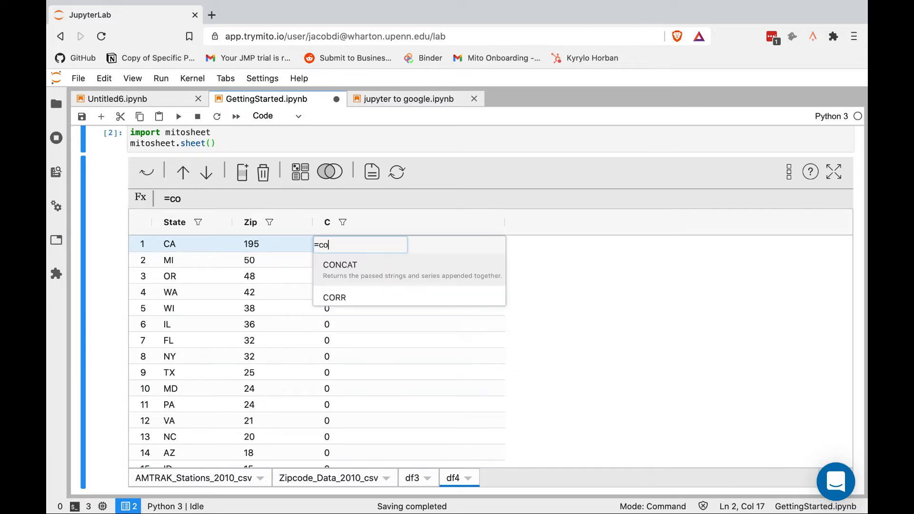
key("BackSpace")
key("BackSpace")
key("BackSpace")
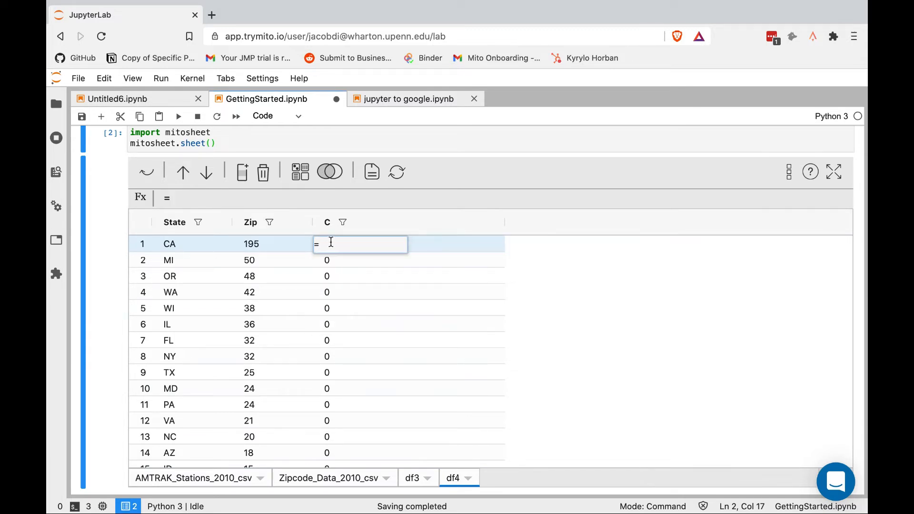
Browse the formula function documentation, dismissing the execution error, then close it
left_click(811, 172)
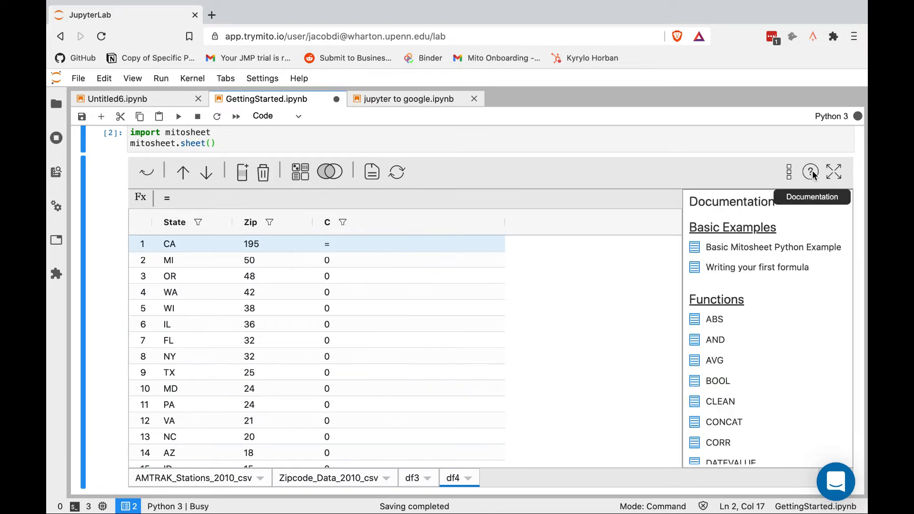
left_click(427, 274)
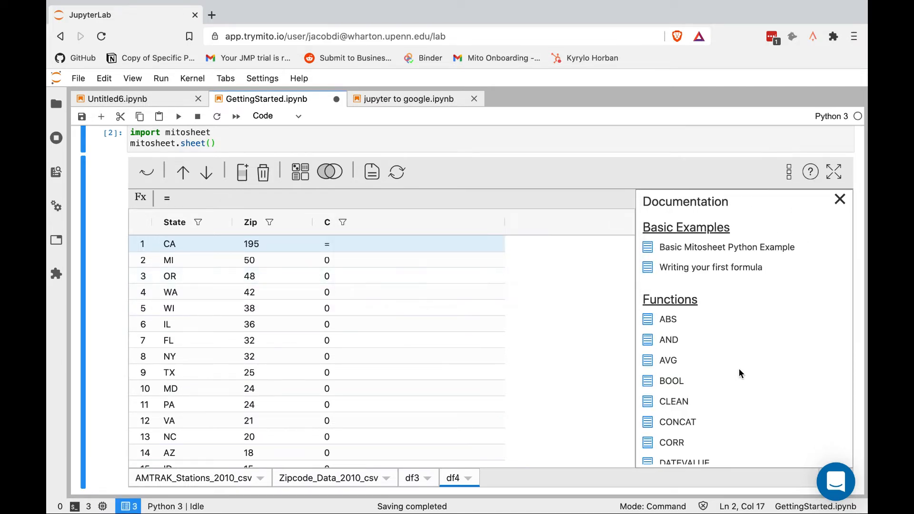
scroll(739, 370, "down", 6)
scroll(740, 370, "down", 5)
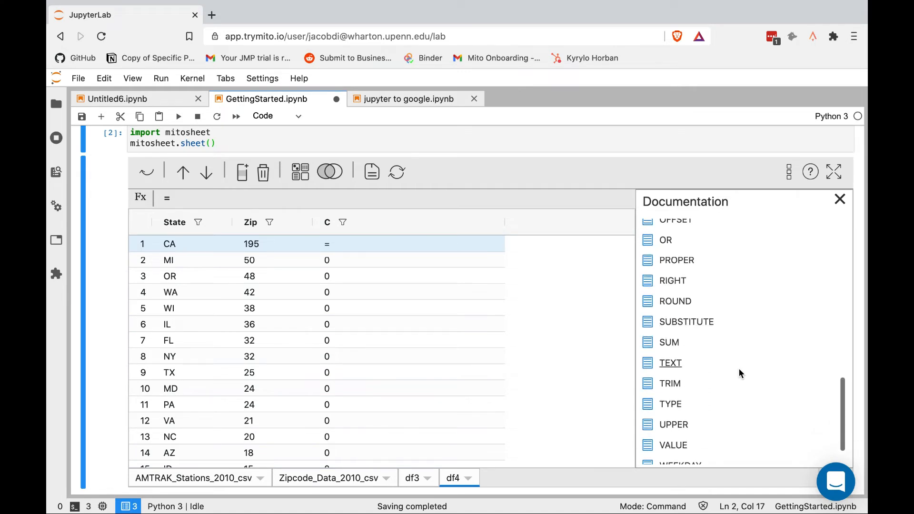
scroll(739, 368, "down", 1)
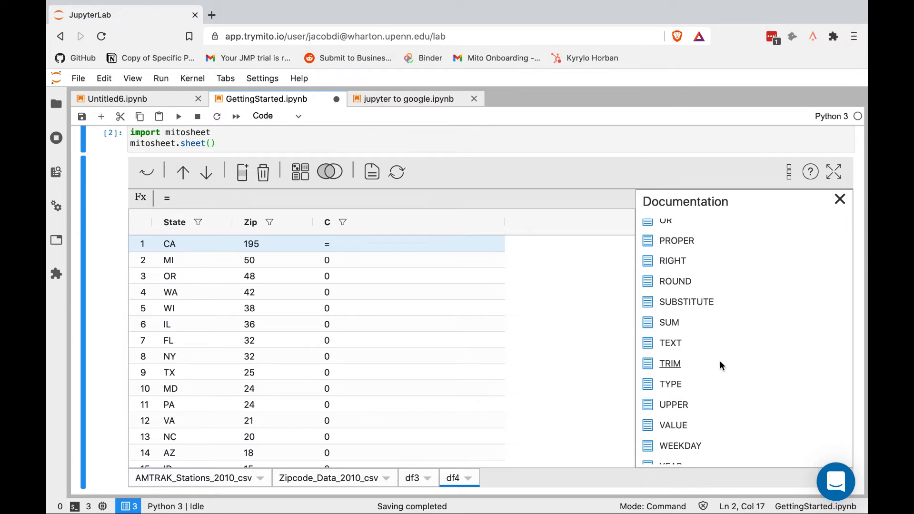
scroll(720, 364, "up", 5)
scroll(720, 362, "up", 8)
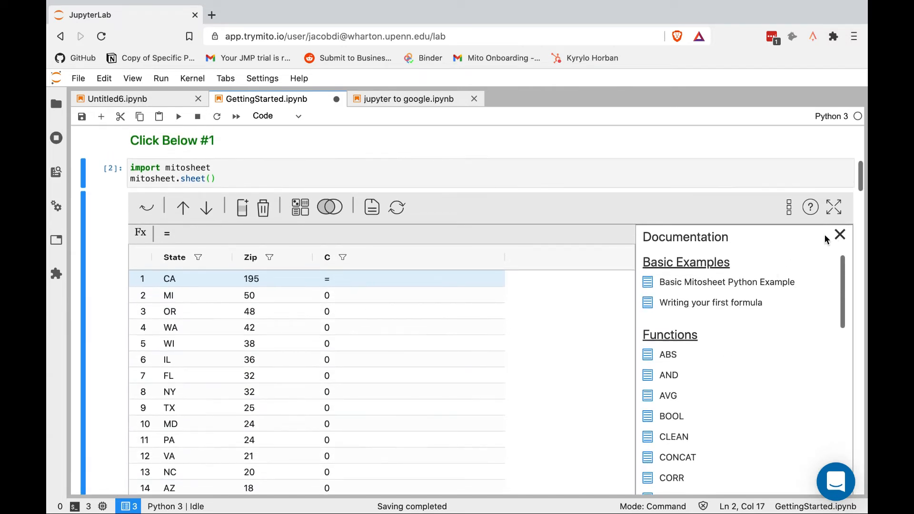
left_click(840, 234)
scroll(538, 276, "down", 2)
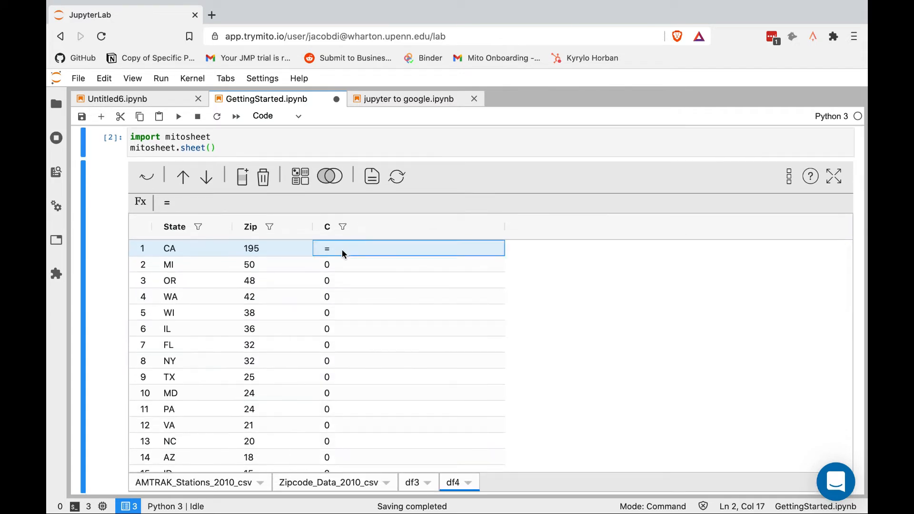
Enter =CONCAT(State,Zip) in column C, producing values like CA195 and MI50
double_click(342, 249)
type("CONCAT(")
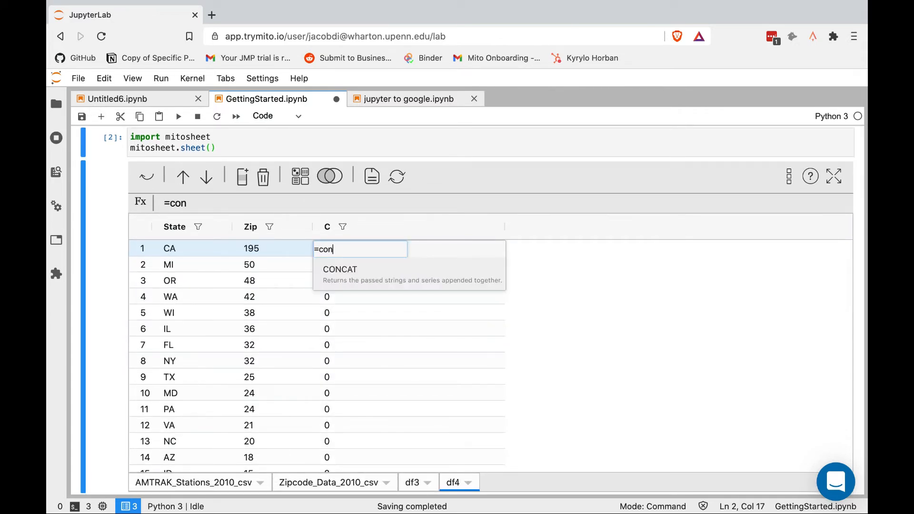
left_click(170, 252)
type(",")
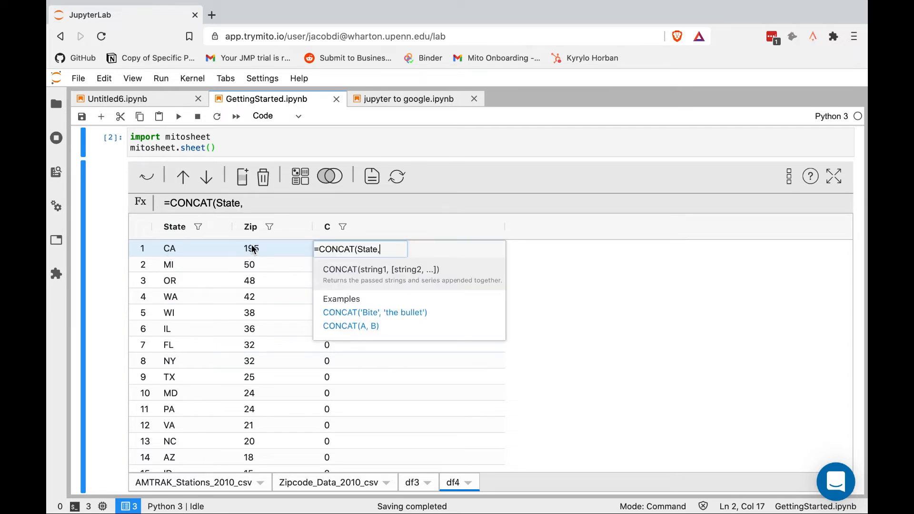
left_click(253, 250)
type(")")
key("Return")
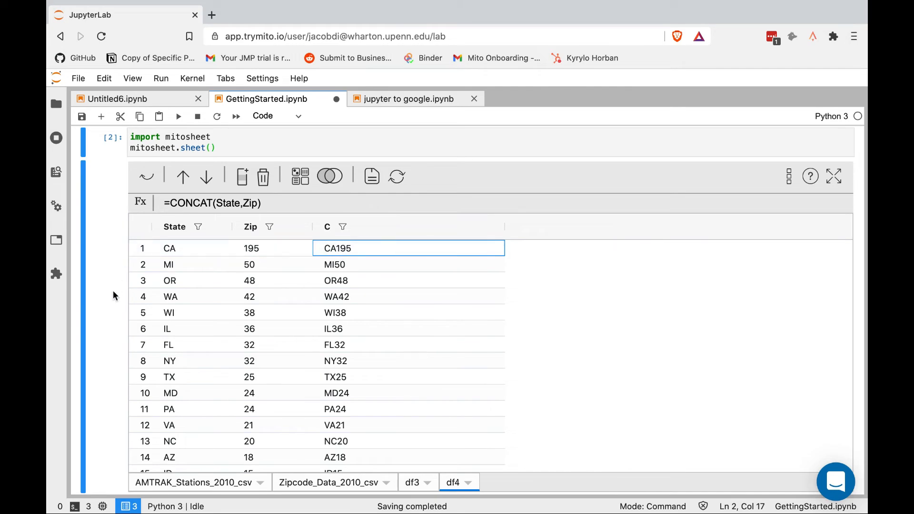
Locate and select the generated pandas code for the CONCAT column
scroll(105, 313, "down", 5)
scroll(106, 315, "down", 12)
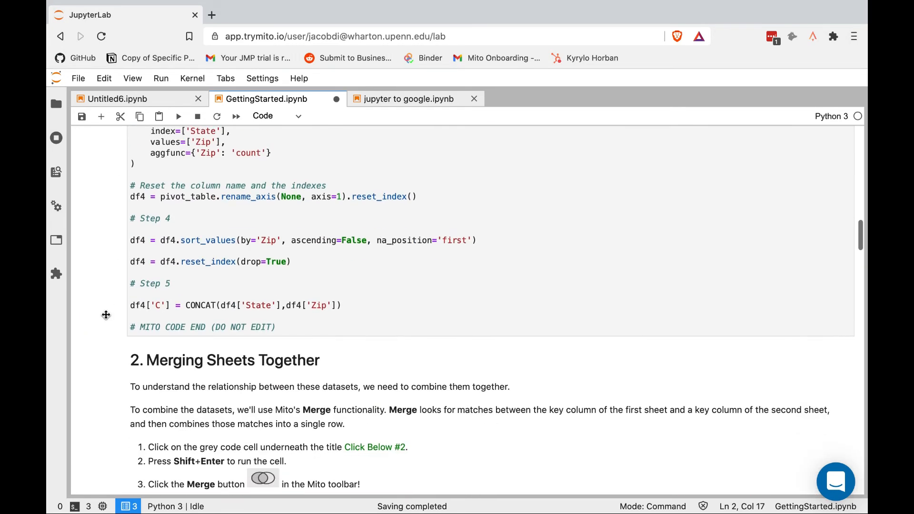
left_click_drag(374, 294, 125, 292)
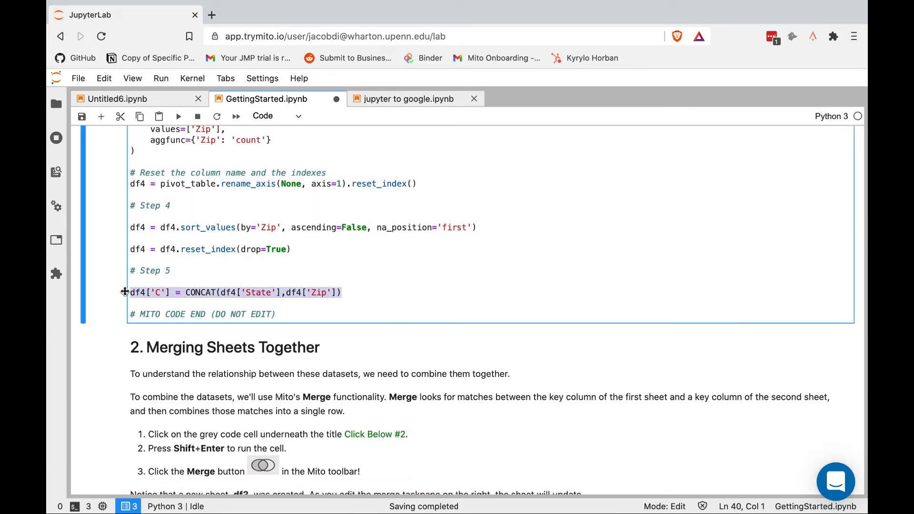
scroll(217, 225, "up", 1)
scroll(217, 225, "up", 14)
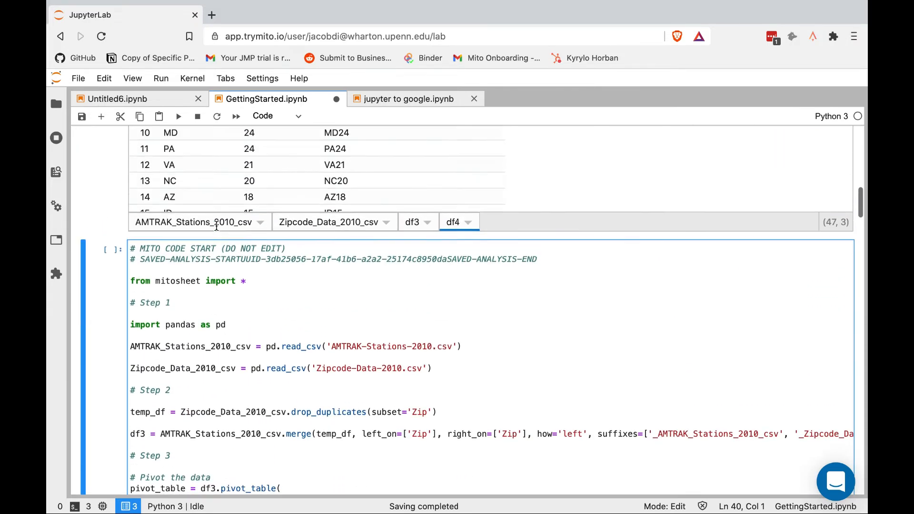
scroll(216, 227, "up", 1)
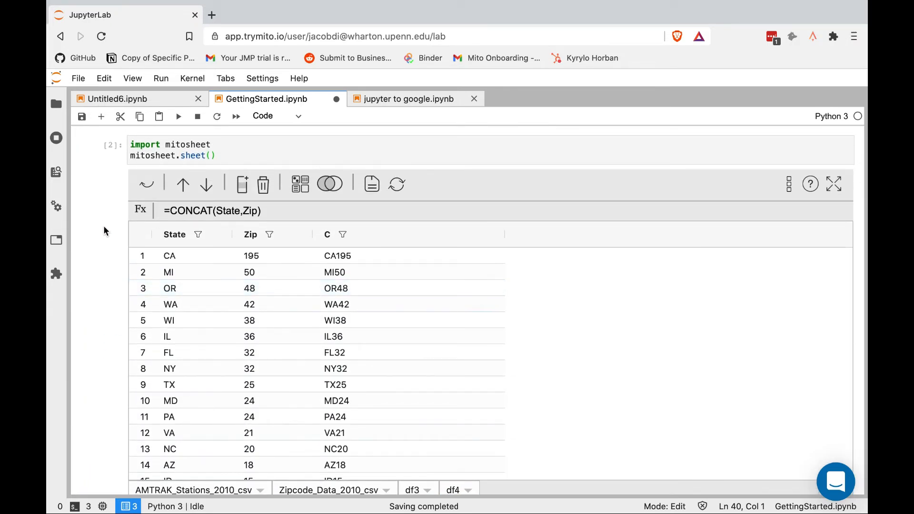
scroll(104, 225, "down", 13)
scroll(103, 228, "up", 12)
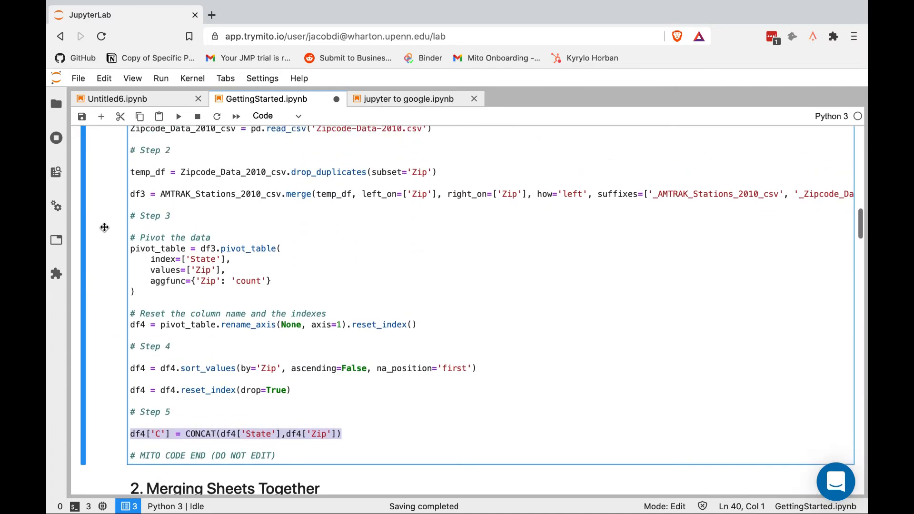
scroll(104, 231, "up", 1)
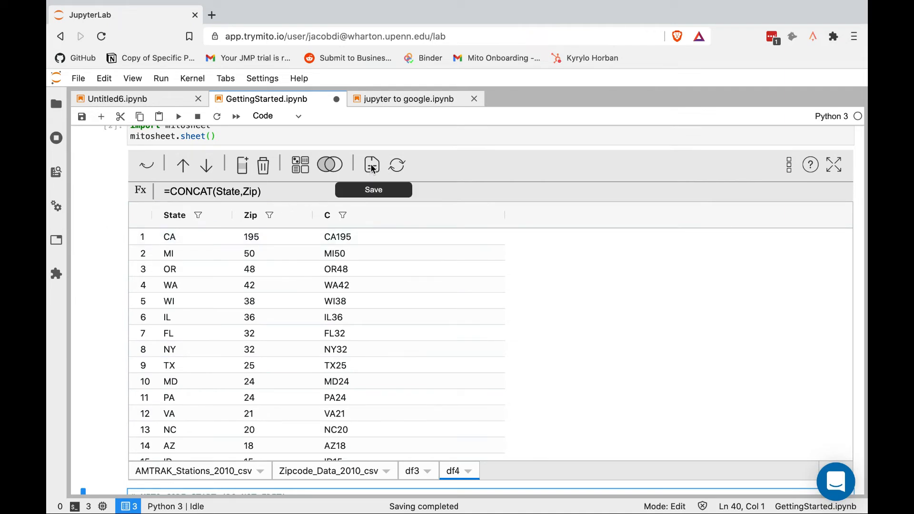
scroll(104, 303, "down", 5)
scroll(104, 303, "down", 7)
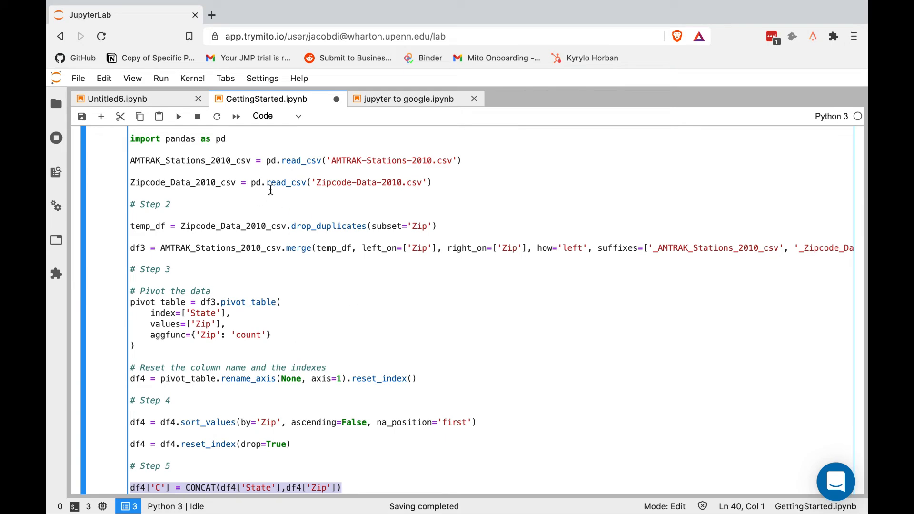
scroll(270, 190, "up", 10)
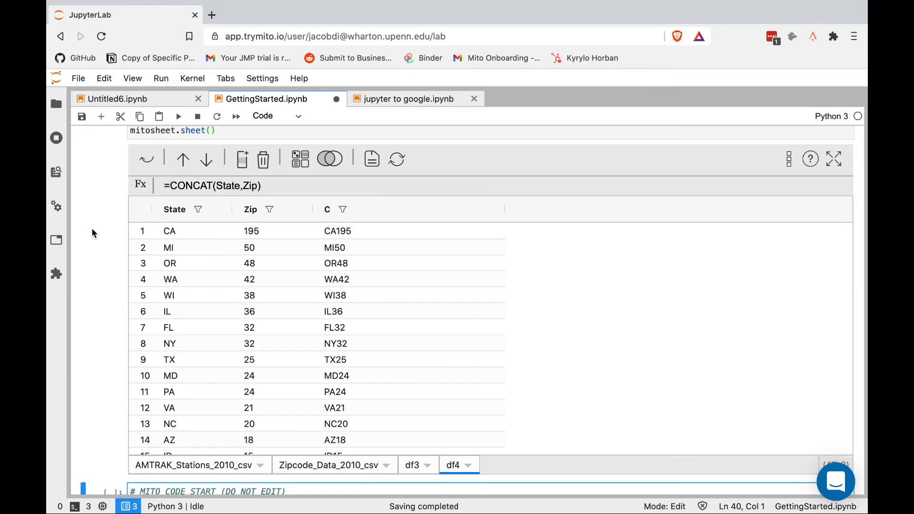
scroll(91, 232, "down", 8)
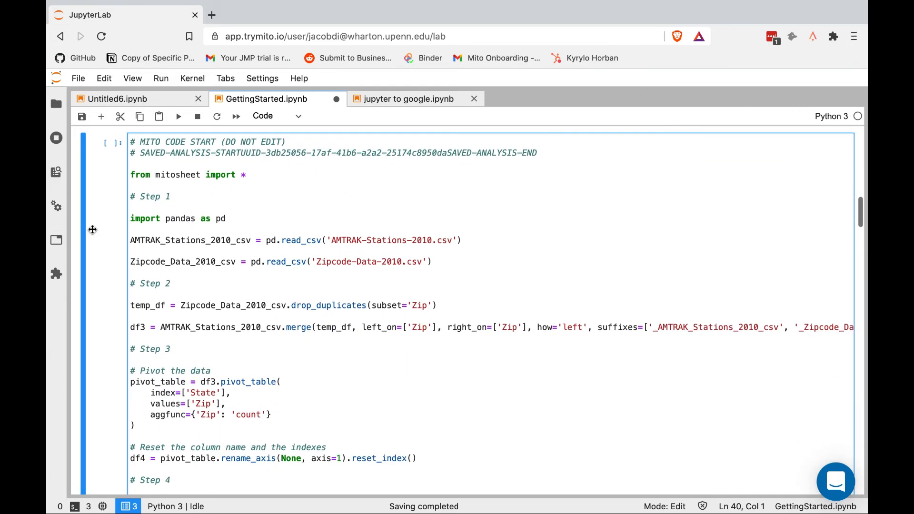
scroll(92, 229, "down", 2)
scroll(267, 314, "down", 1)
scroll(274, 316, "right", 1)
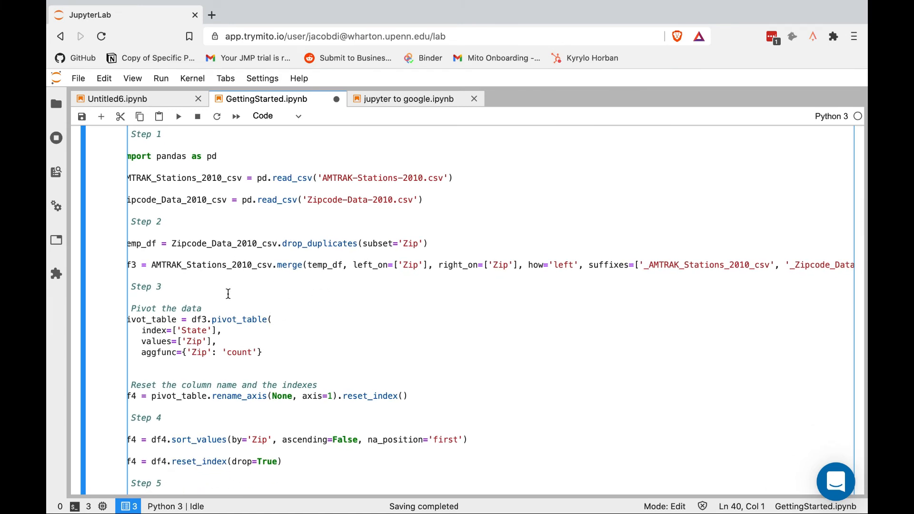
scroll(228, 293, "left", 1)
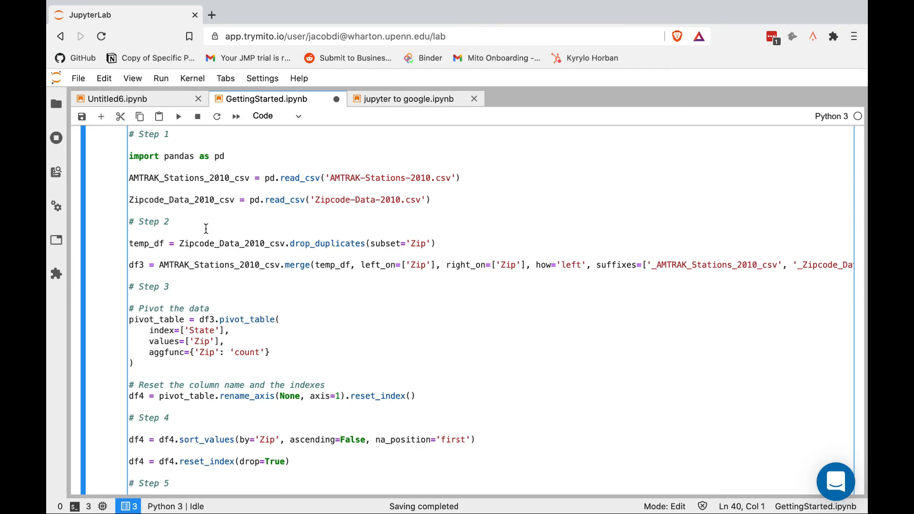
scroll(204, 227, "up", 10)
scroll(205, 232, "up", 1)
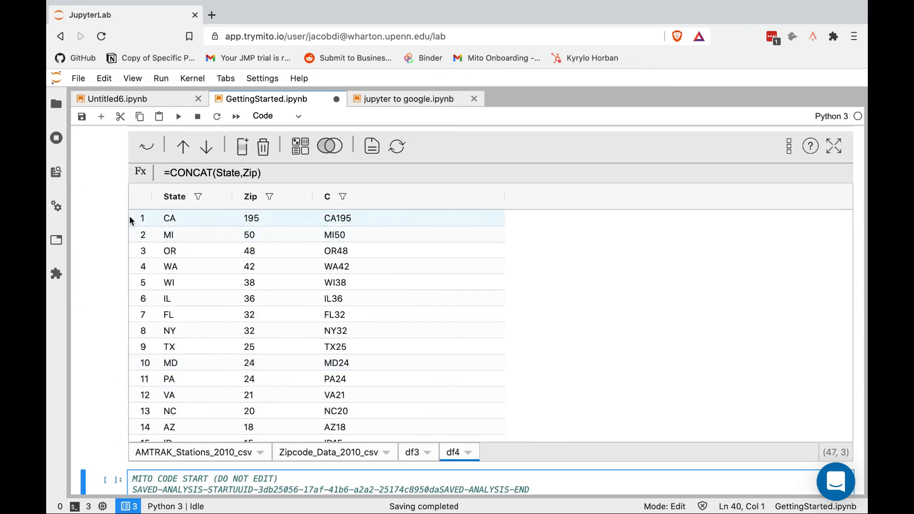